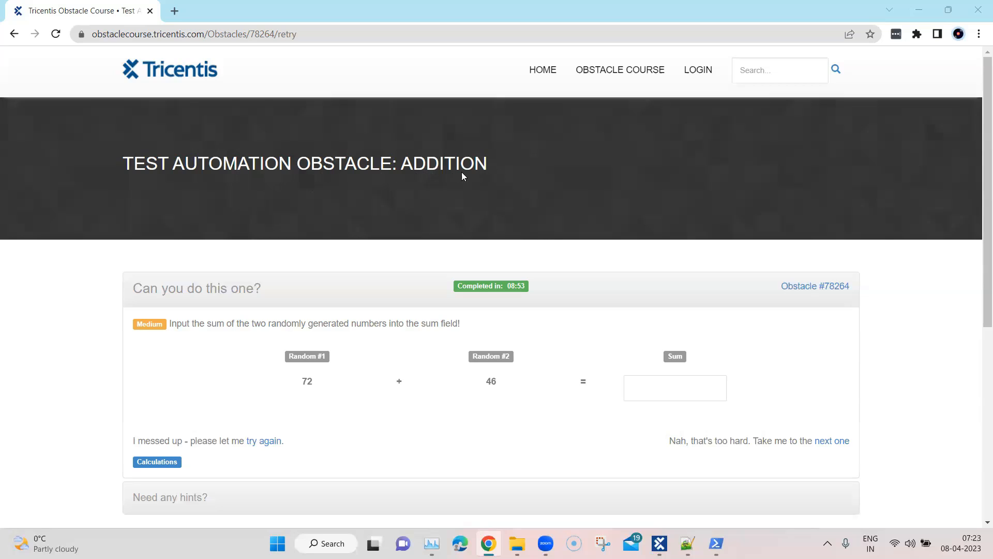
# - Enter 118 as the sum of 72 and 46 to solve the addition obstacle, and choose to try it again
pyautogui.click(678, 391)
pyautogui.write('100')
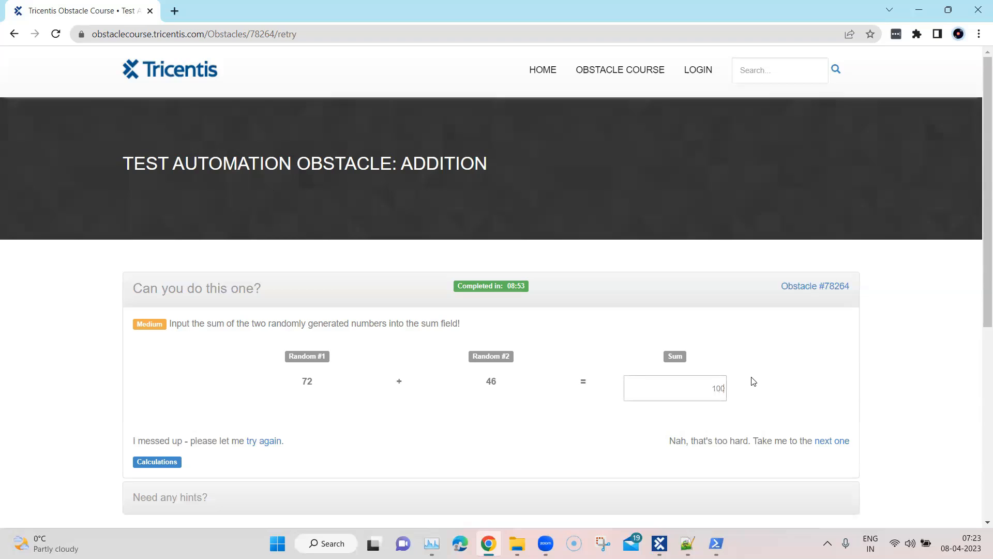
pyautogui.press('BackSpace')
pyautogui.press('BackSpace')
pyautogui.write('18')
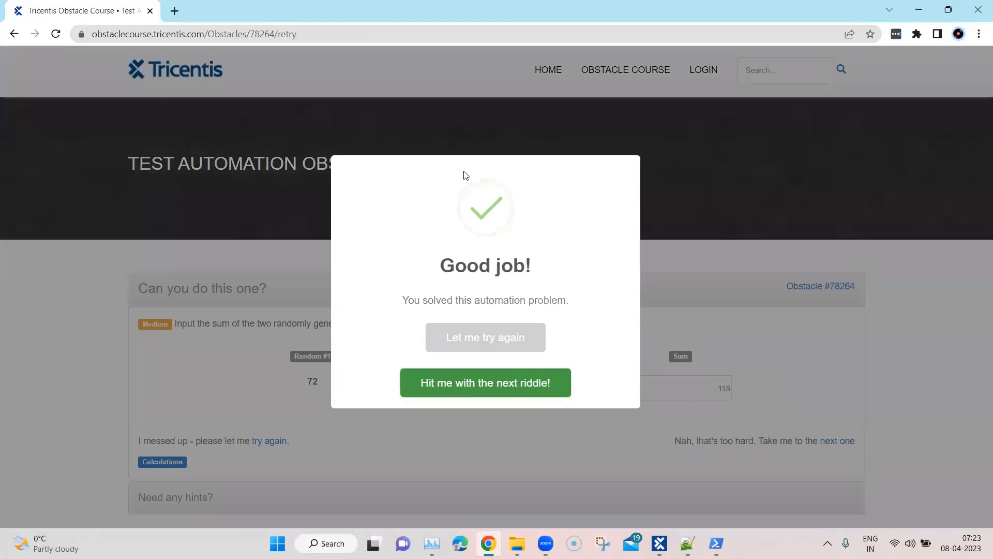
pyautogui.click(507, 345)
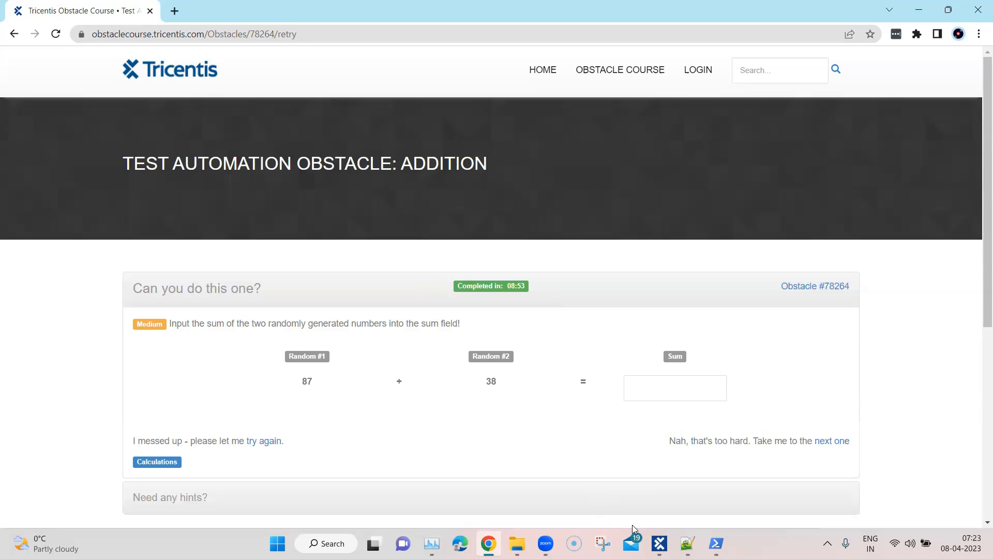
# - Switch to Tosca Commander and start an application scan of the Tricentis Obstacle Course page from the Obstacles module folder
pyautogui.moveTo(659, 543)
pyautogui.click(659, 544)
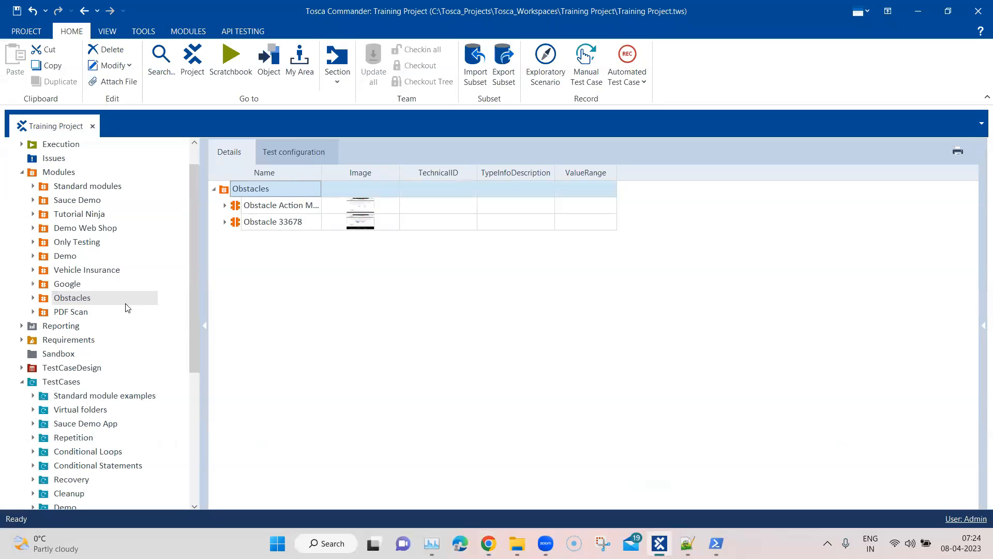
pyautogui.rightClick(238, 189)
pyautogui.moveTo(321, 230)
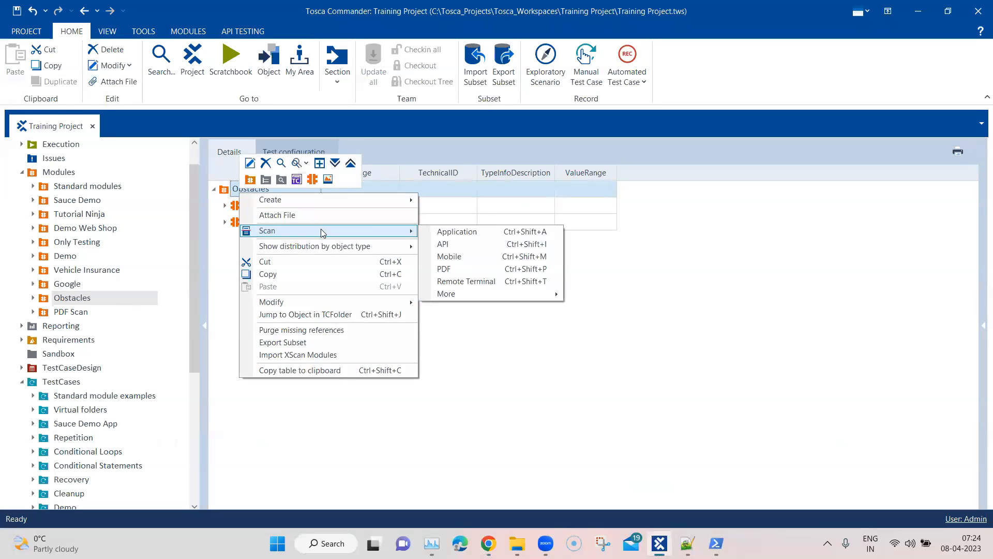
pyautogui.click(446, 231)
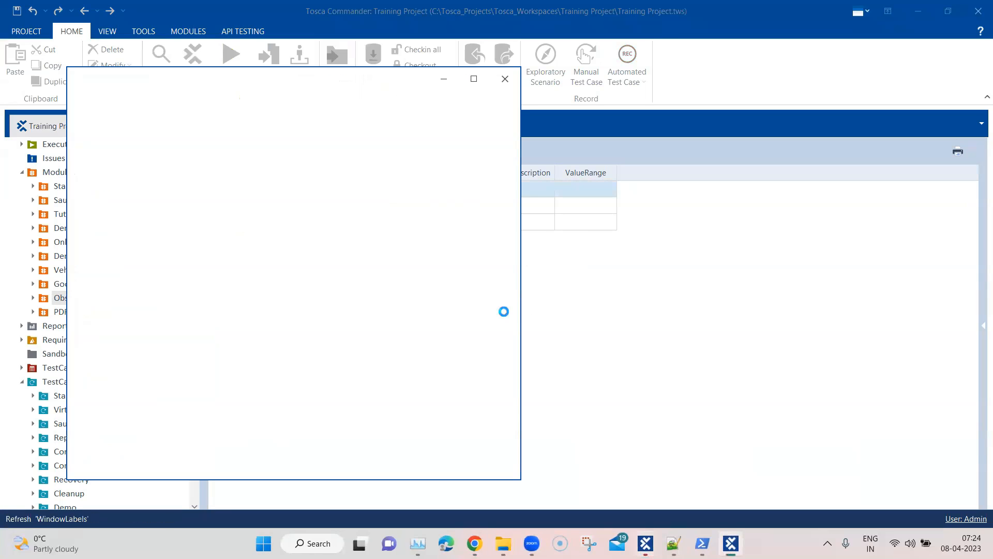
pyautogui.click(355, 201)
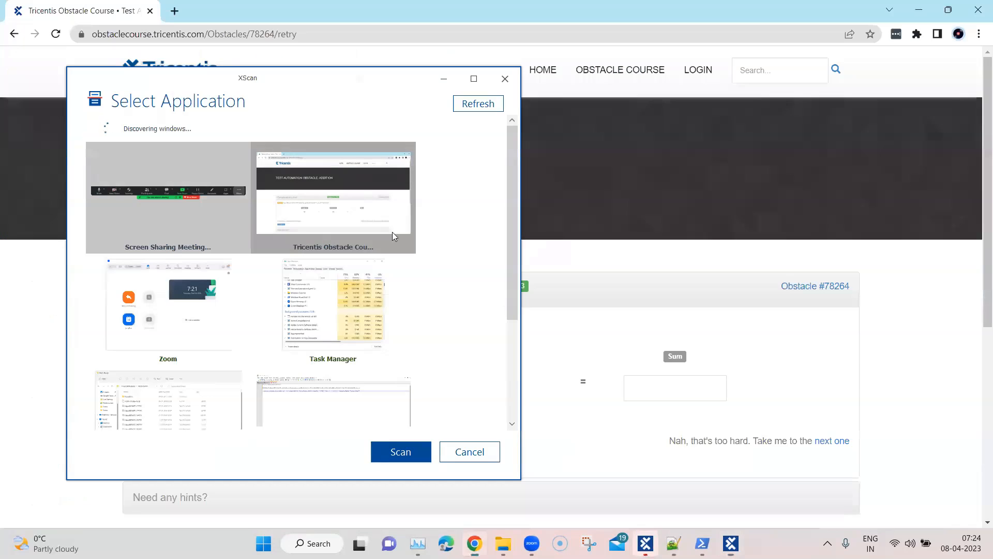
pyautogui.click(409, 455)
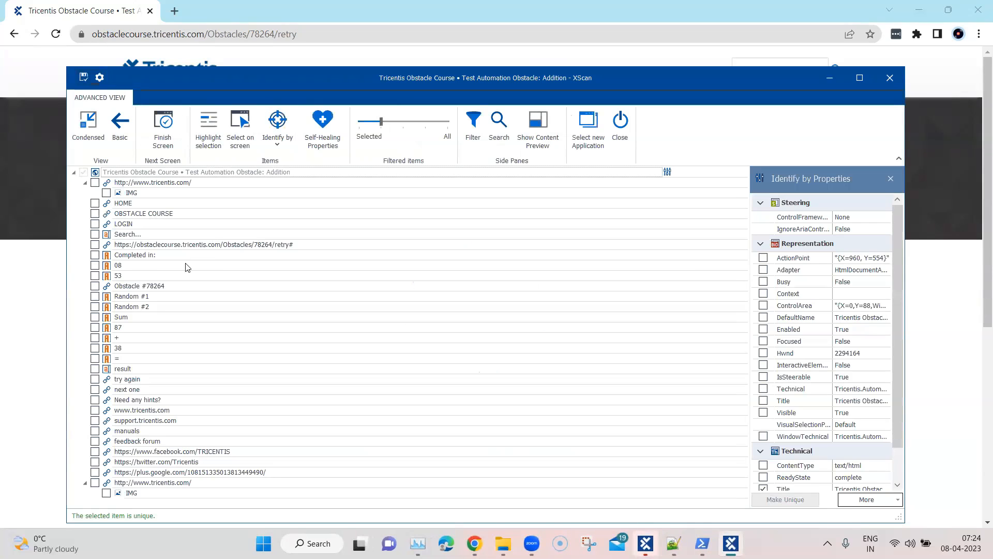
# - Switch the scan to the basic view and capture the two random numbers and the sum field from the page
pyautogui.click(118, 127)
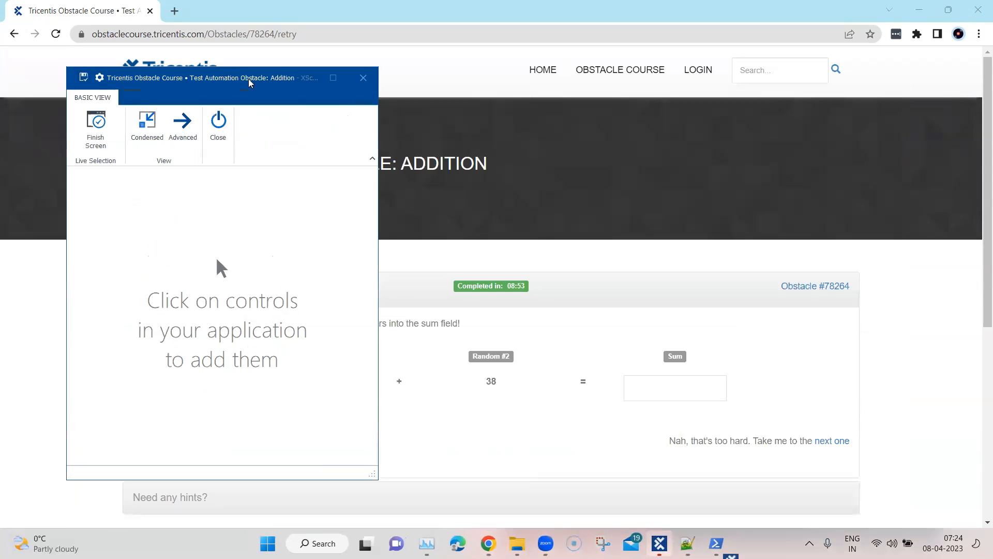
pyautogui.click(306, 383)
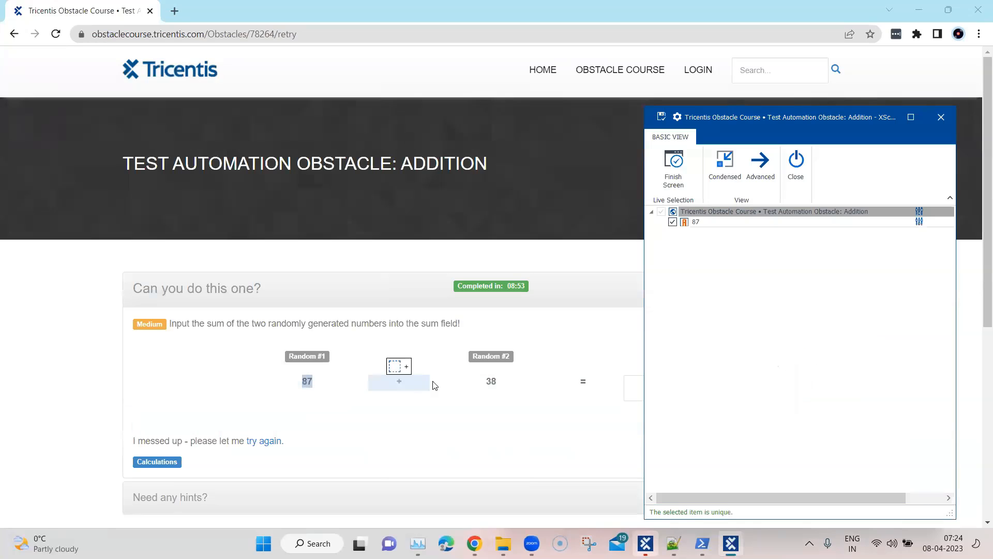
pyautogui.click(491, 382)
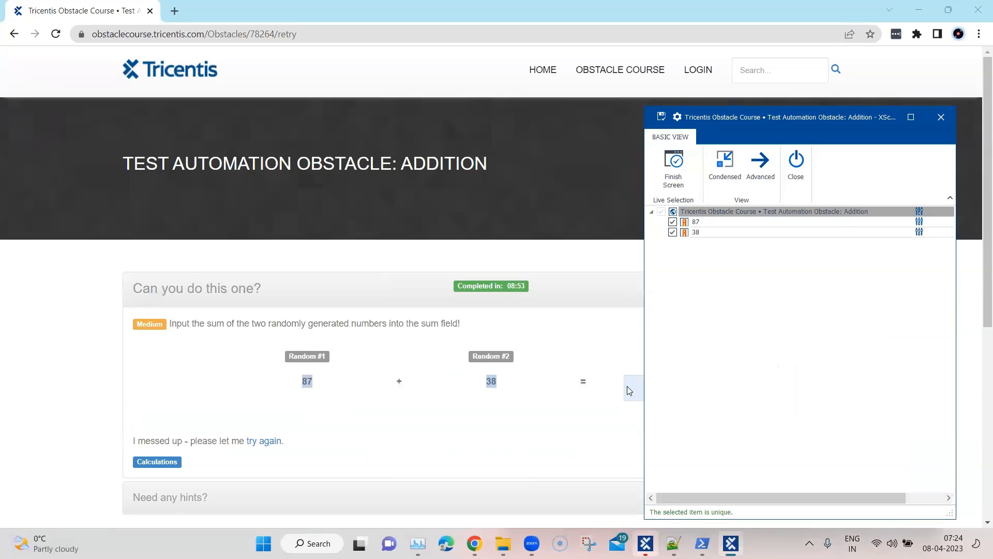
pyautogui.click(627, 386)
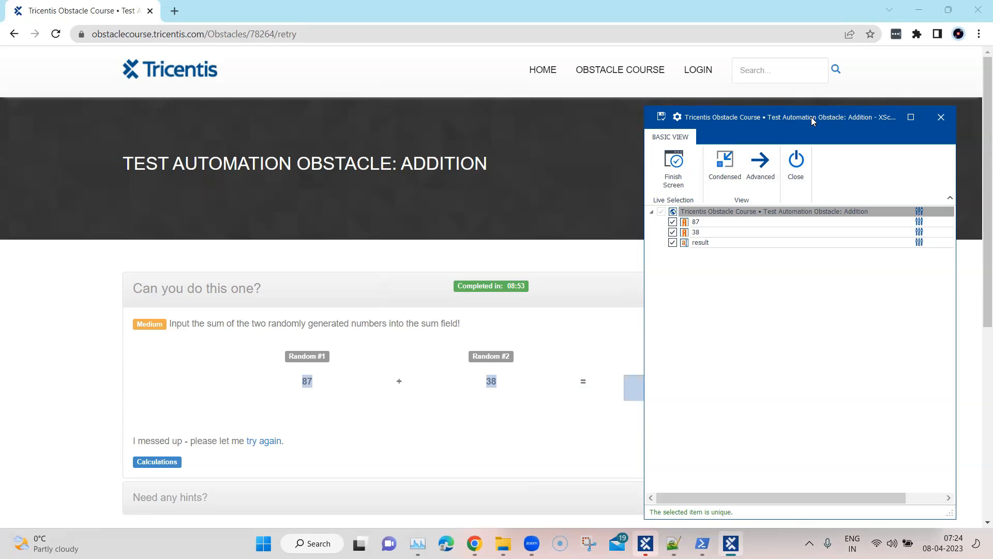
# - Go through the captured 87, 38 and result items, save them as a module and close XScan
pyautogui.moveTo(811, 117); pyautogui.dragTo(512, 125)
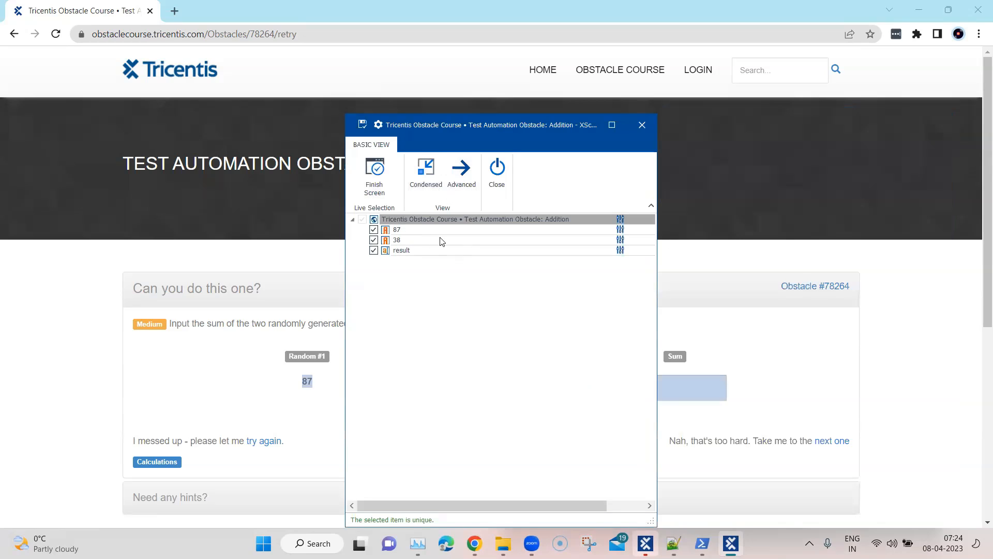
pyautogui.click(402, 231)
pyautogui.click(407, 239)
pyautogui.click(409, 248)
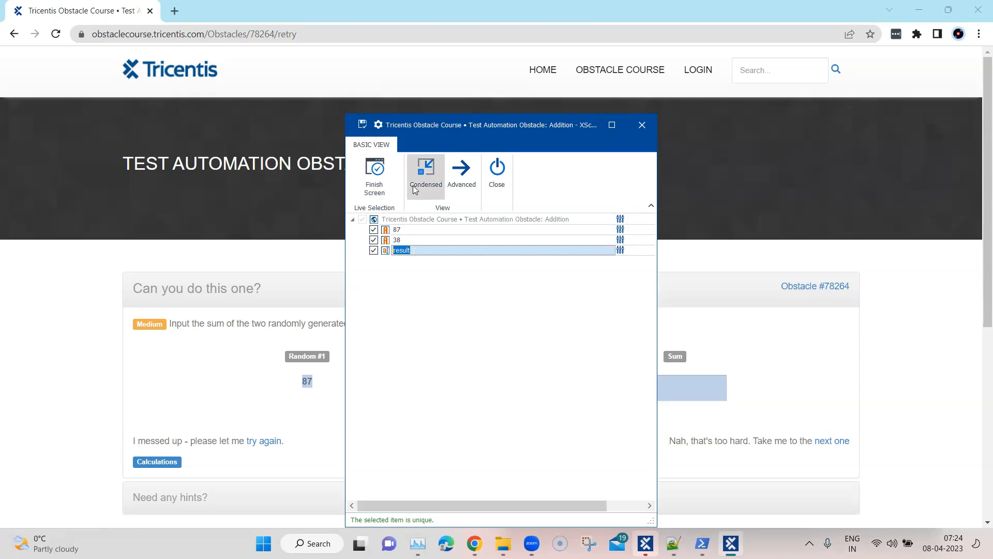
pyautogui.click(361, 125)
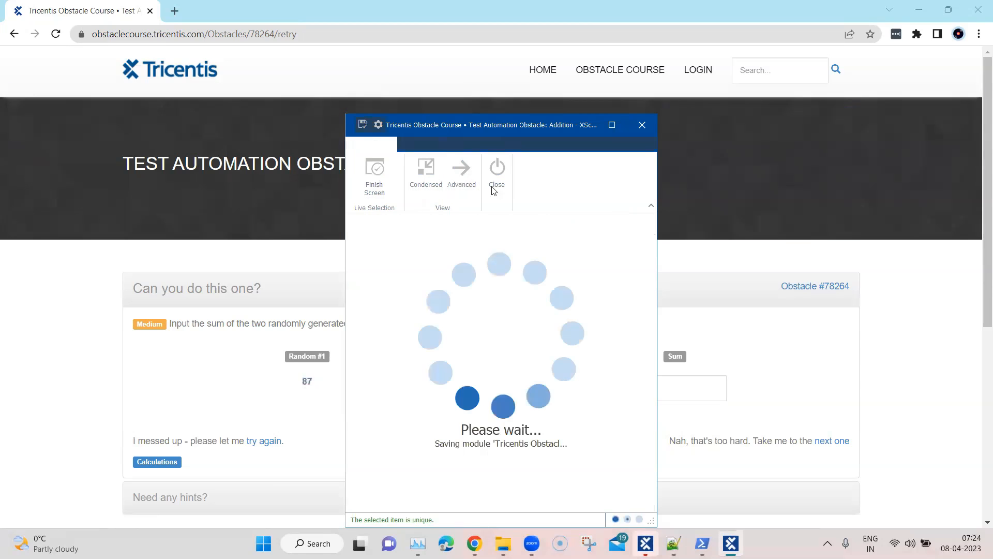
pyautogui.click(496, 176)
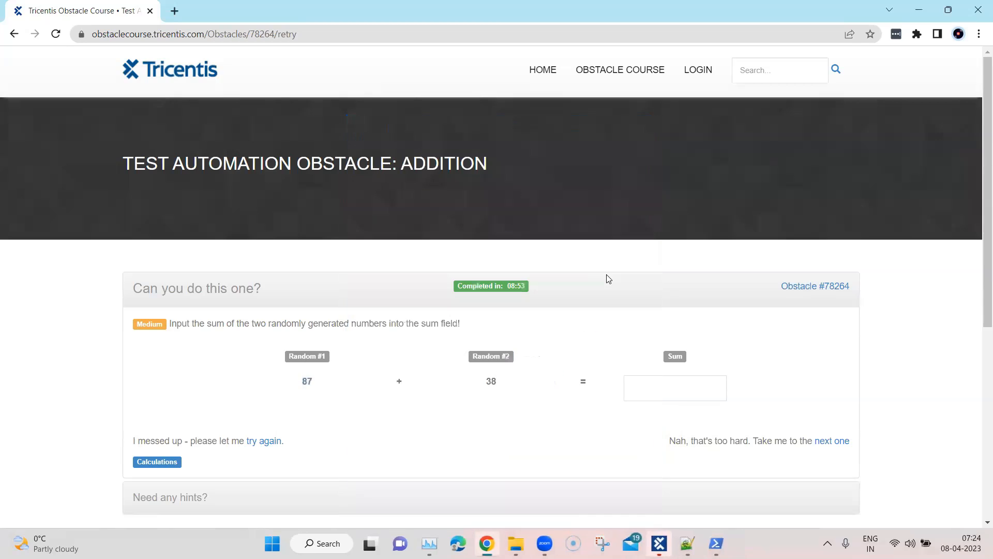
# - Return to Tosca Commander, expand the newly scanned module in Obstacles and rename it Obstacle Addition
pyautogui.click(658, 543)
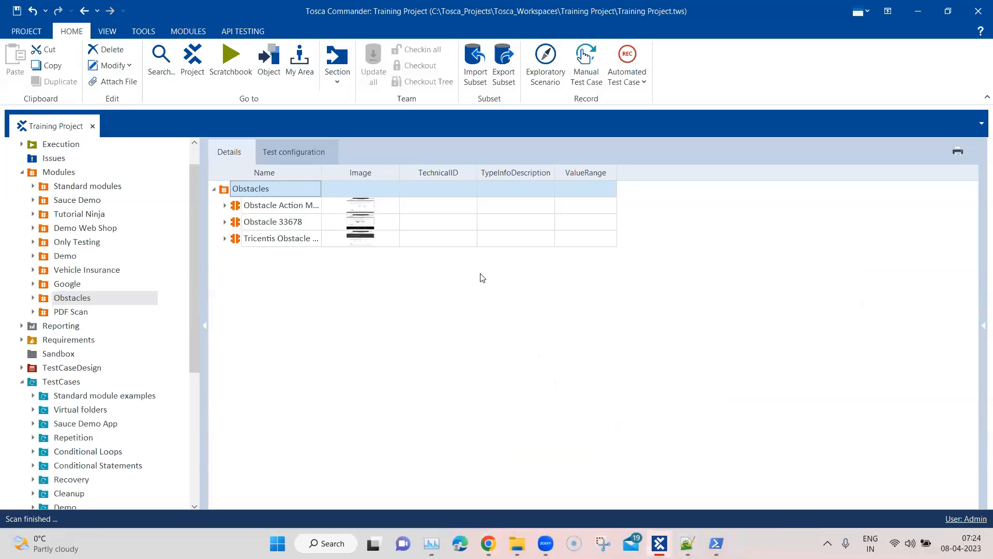
pyautogui.click(225, 239)
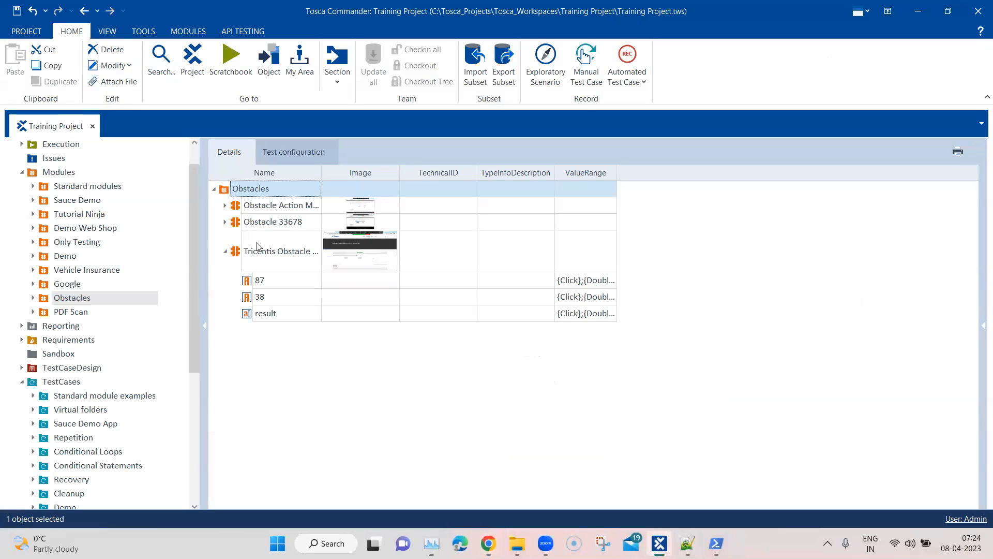
pyautogui.click(284, 251)
pyautogui.click(284, 253)
pyautogui.doubleClick(284, 252)
pyautogui.click(284, 252)
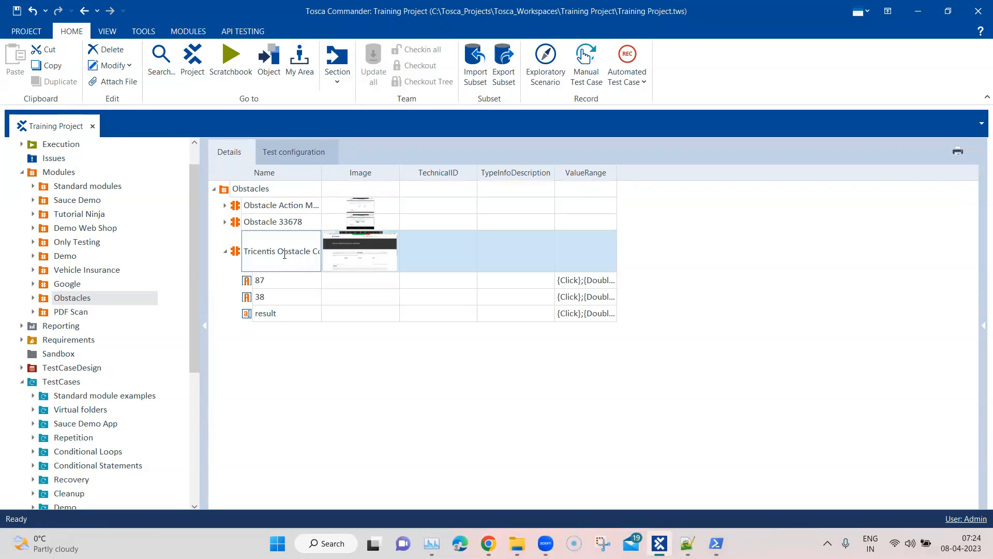
pyautogui.hotkey('ctrl', 'a')
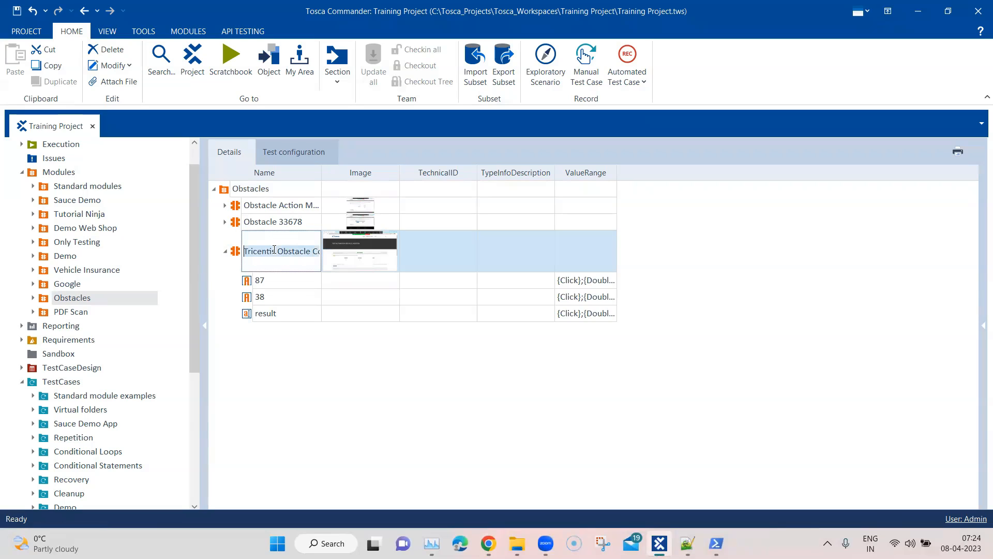
pyautogui.write('Obstac')
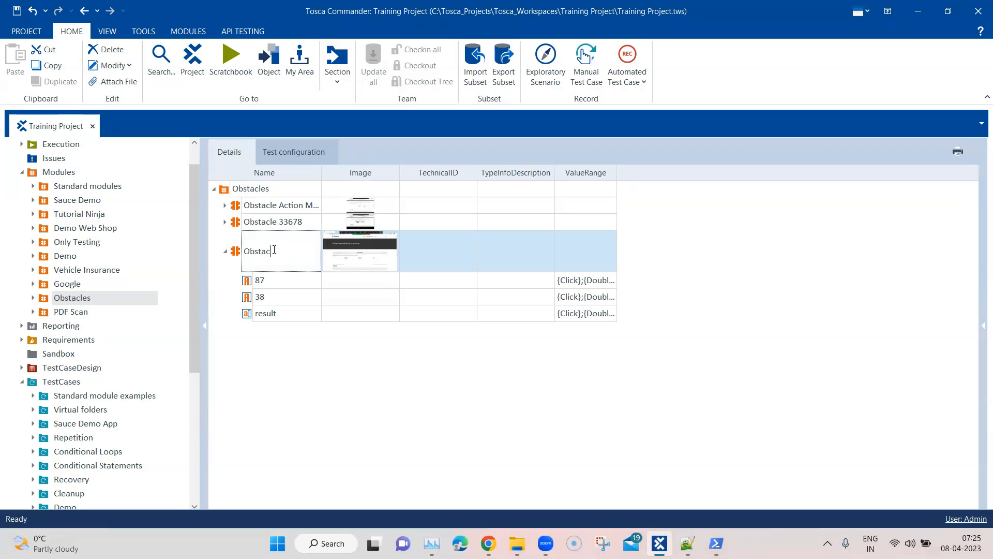
pyautogui.write('le Addition')
# - Rename the module attributes 87 and 38 as Num1 and Num2
pyautogui.click(281, 285)
pyautogui.click(282, 285)
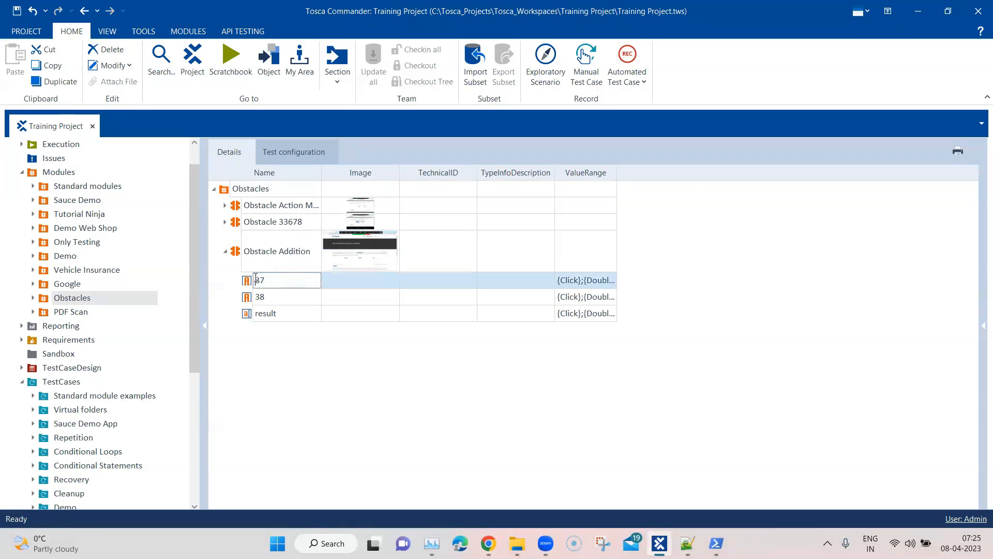
pyautogui.write('Num1')
pyautogui.click(260, 297)
pyautogui.click(260, 297)
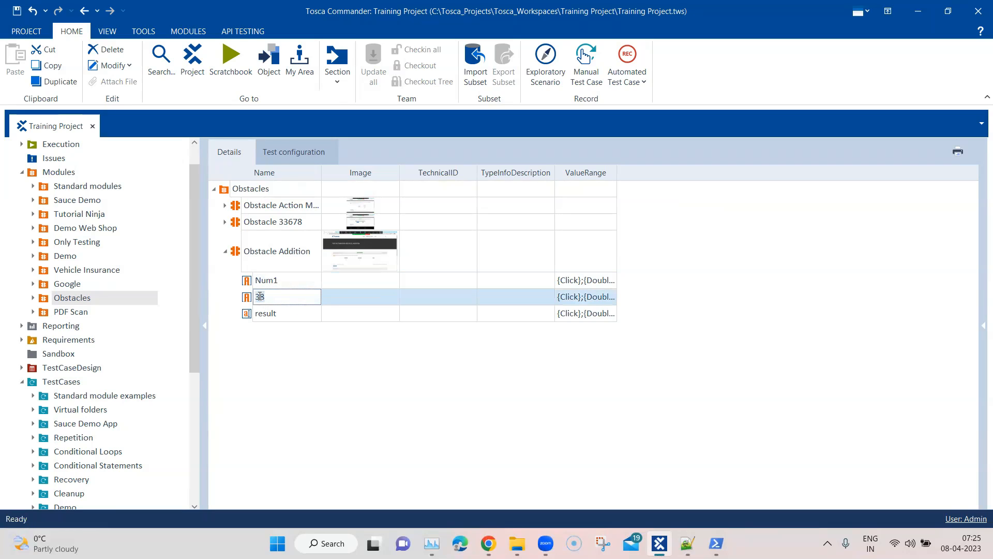
pyautogui.write('Num2')
pyautogui.click(305, 366)
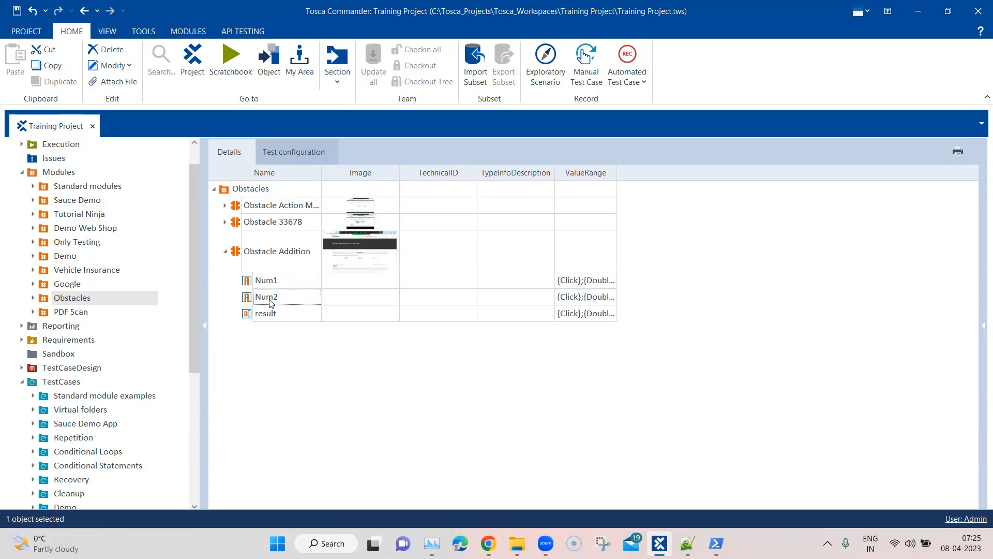
# - Open the Obstacle Addition test case in the Fire Event folder and add the Obstacle Addition module as a test step
pyautogui.moveTo(192, 326); pyautogui.dragTo(192, 452)
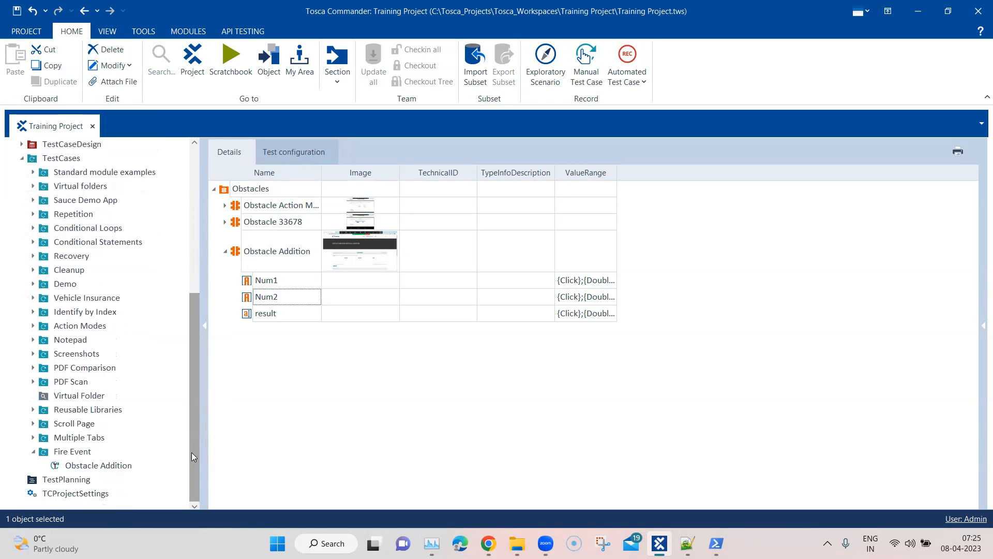
pyautogui.click(123, 465)
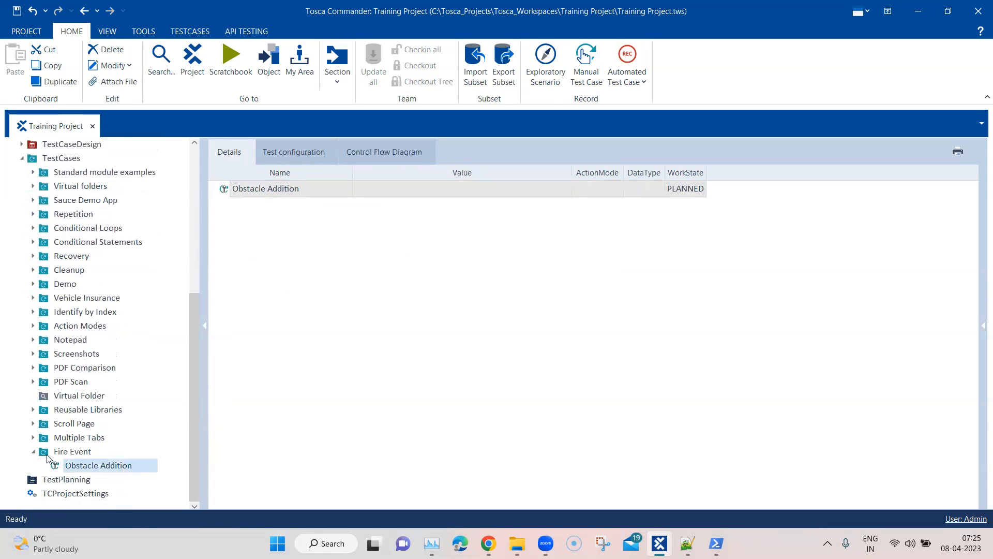
pyautogui.rightClick(285, 193)
pyautogui.click(340, 413)
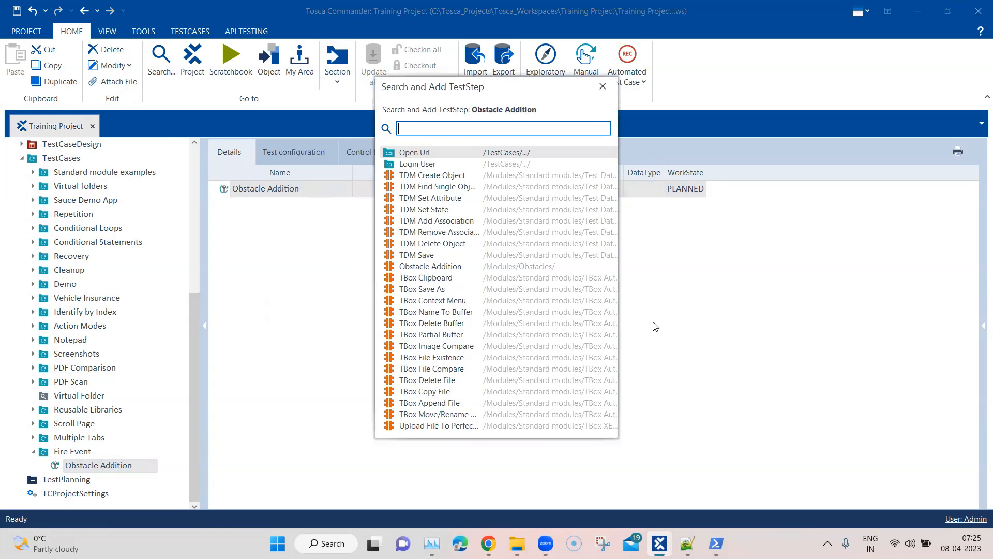
pyautogui.write('Obstac')
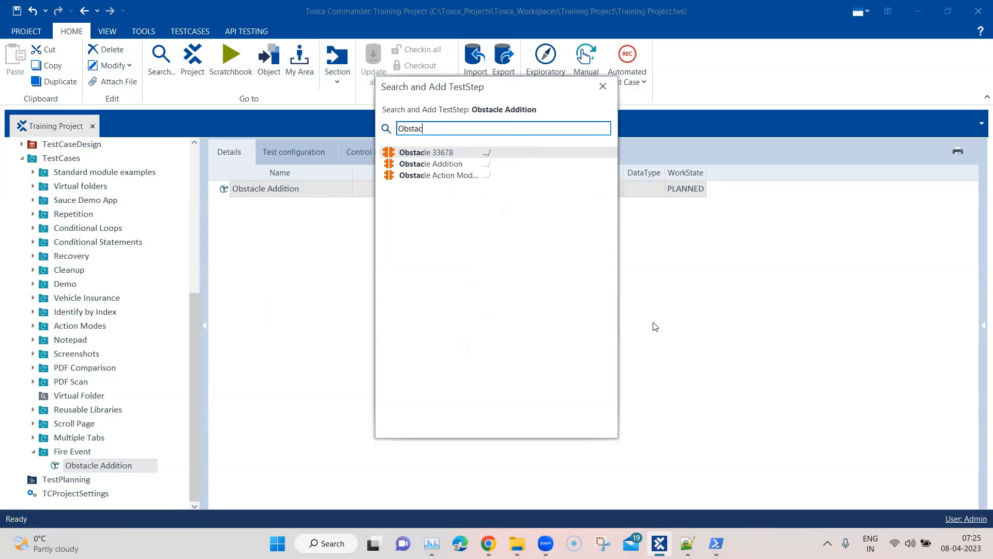
pyautogui.press('Down')
pyautogui.press('Return')
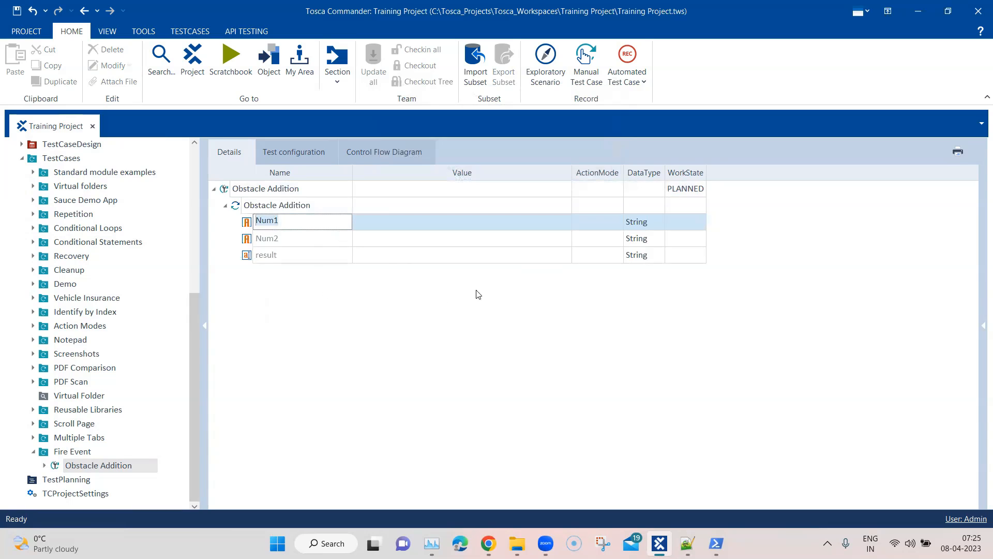
# - Set the ActionMode of Num1 and Num2 in the test step to Buffer
pyautogui.click(427, 227)
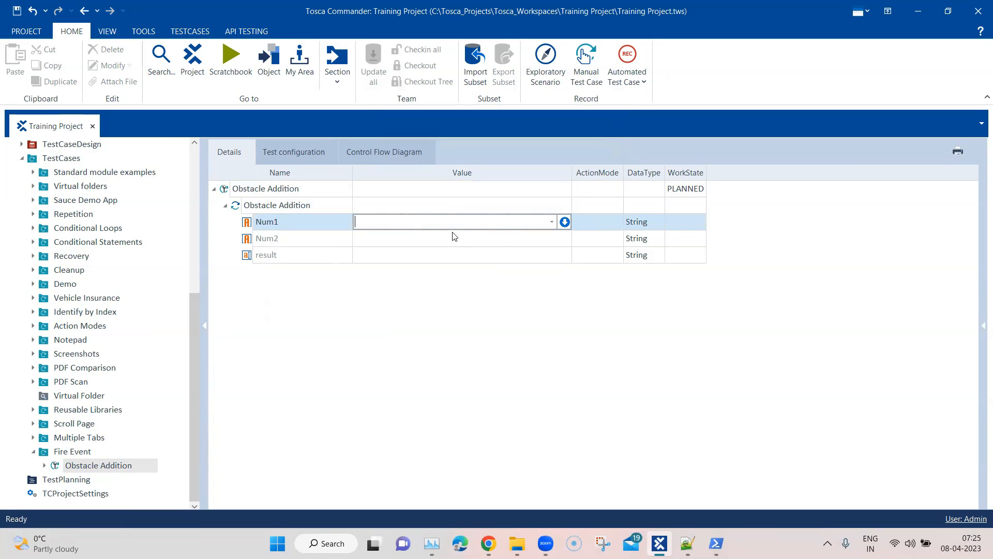
pyautogui.click(601, 223)
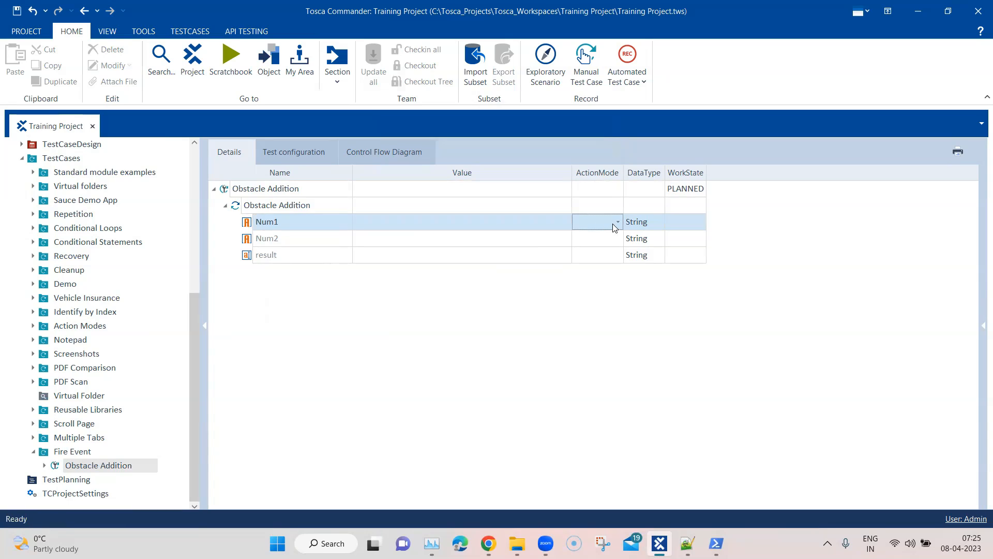
pyautogui.click(617, 224)
pyautogui.click(586, 266)
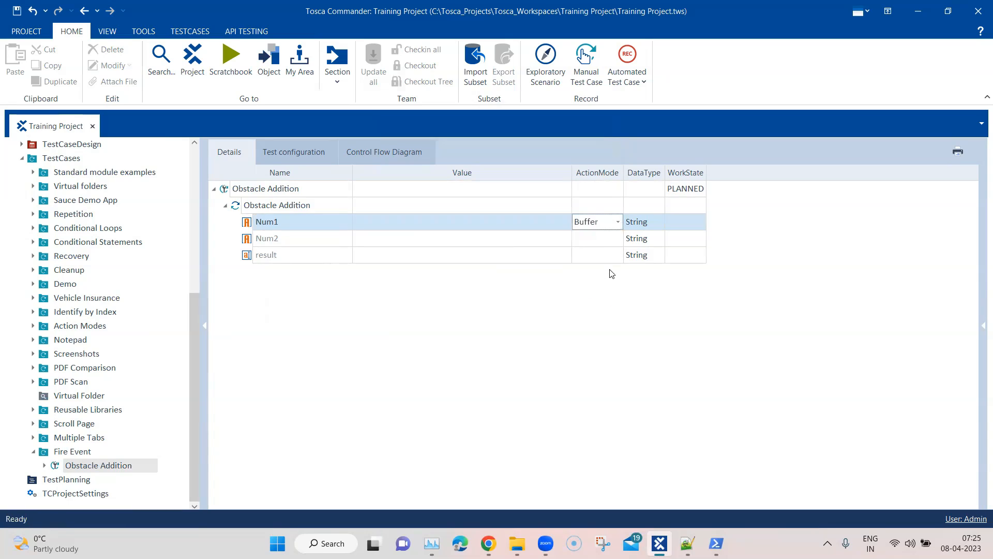
pyautogui.click(603, 242)
pyautogui.click(617, 239)
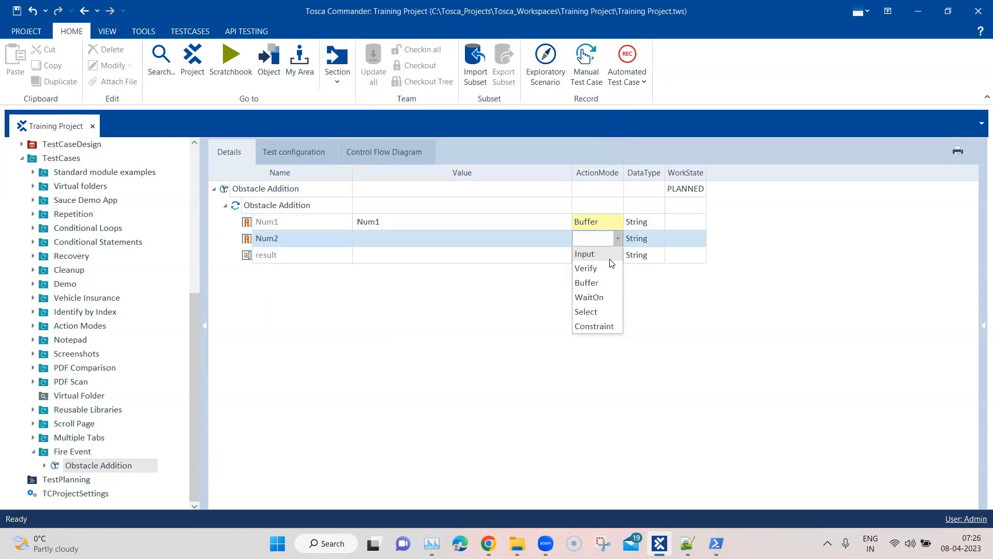
pyautogui.click(599, 284)
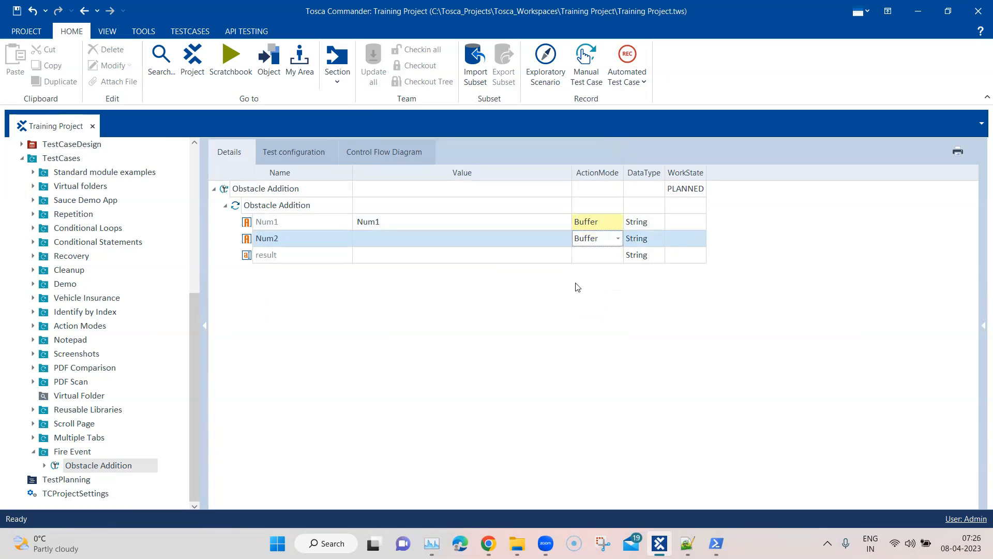
# - Set the value of result in the test step to {MATH[{B[Num1]} + {B[Num2]}]}
pyautogui.click(427, 256)
pyautogui.click(426, 255)
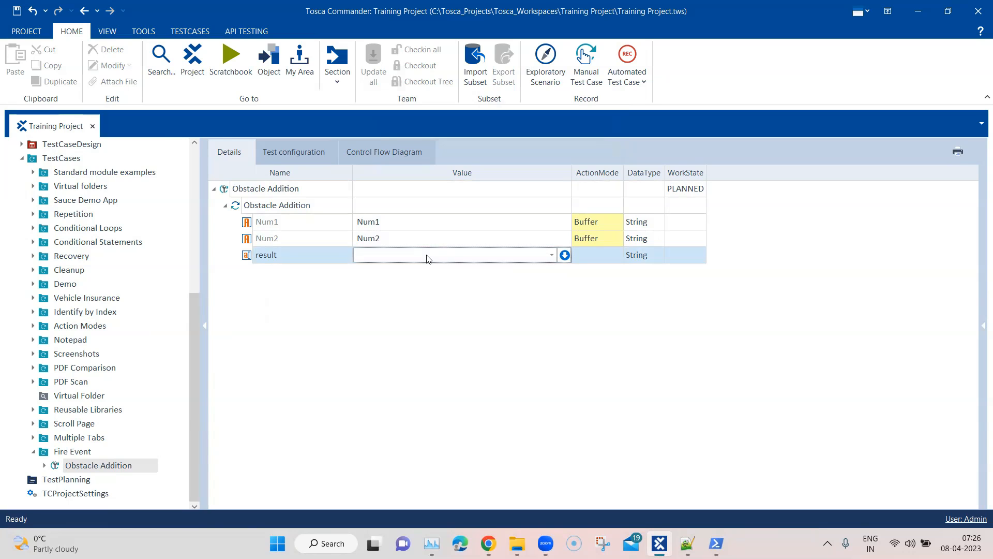
pyautogui.write('{')
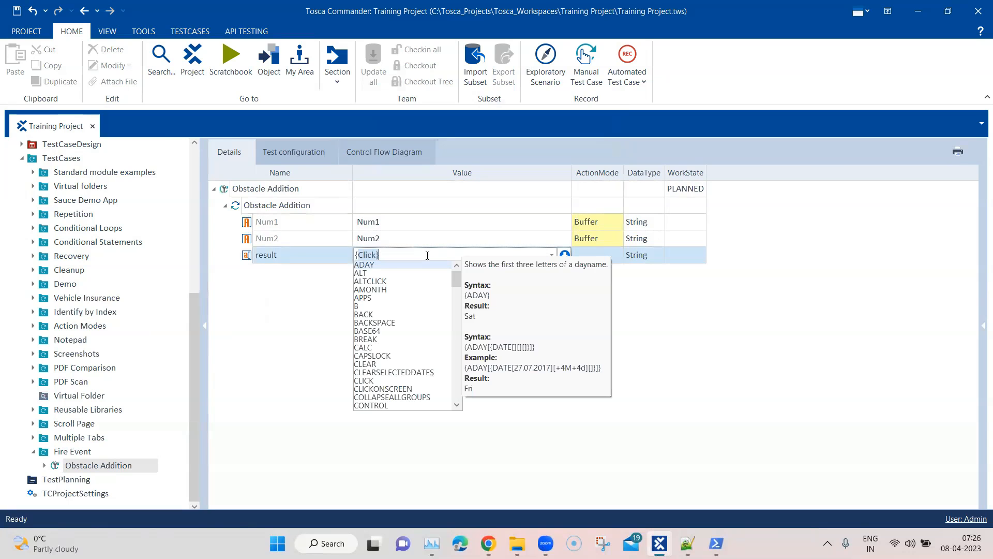
pyautogui.write('MATH')
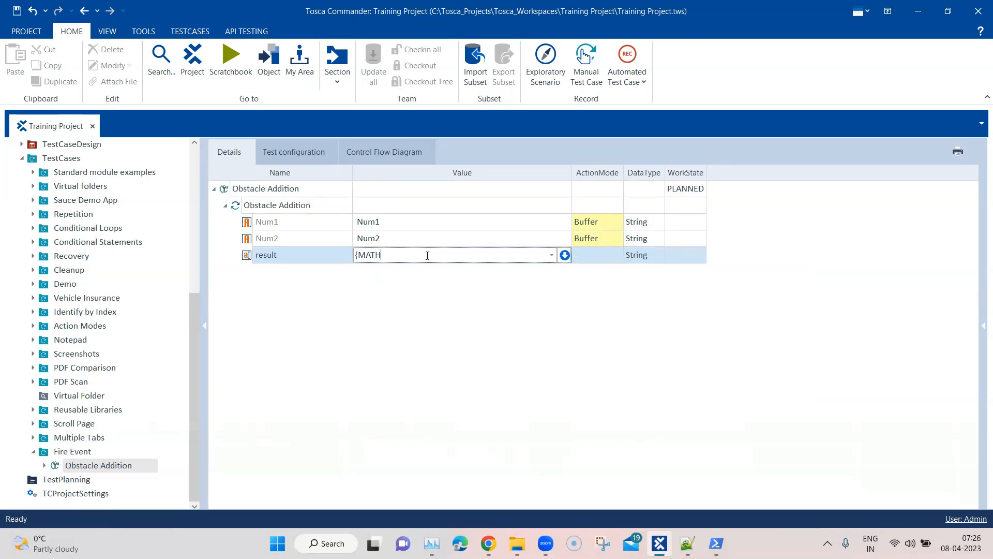
pyautogui.write('[{B')
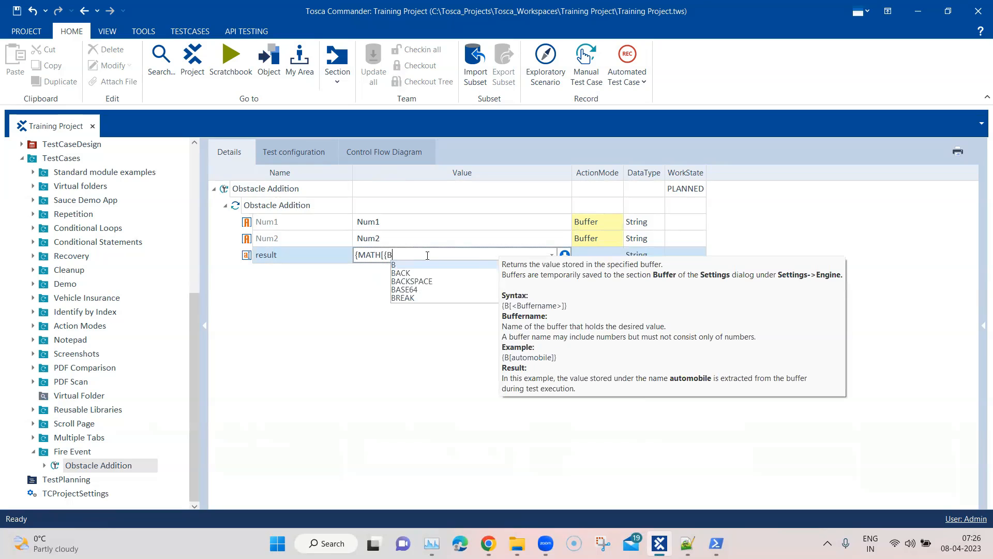
pyautogui.write('[Num')
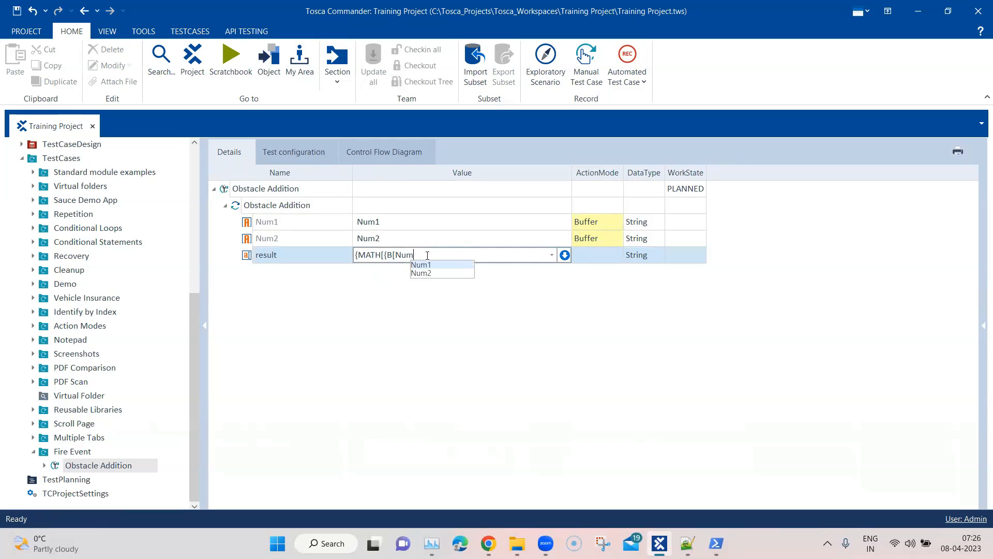
pyautogui.write('1]} + {')
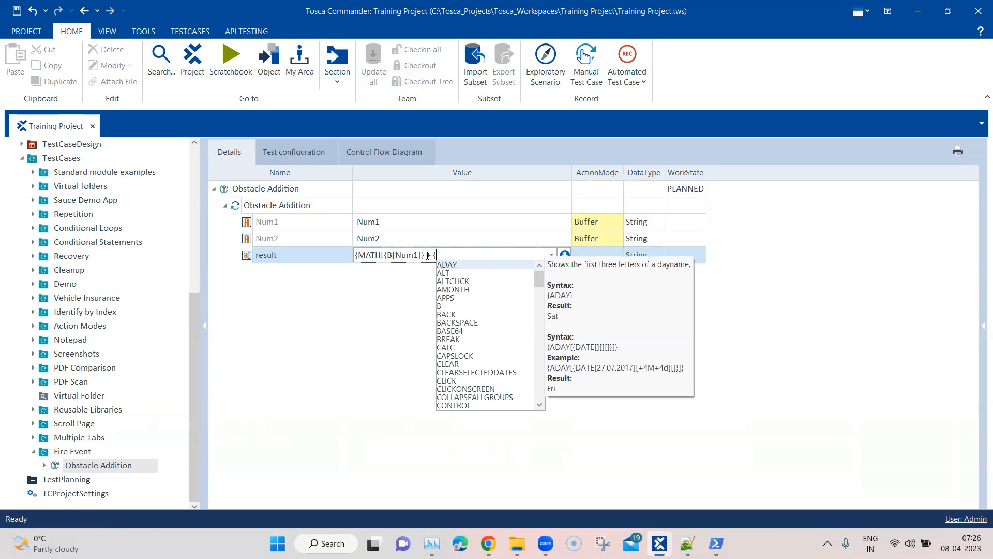
pyautogui.write('B[')
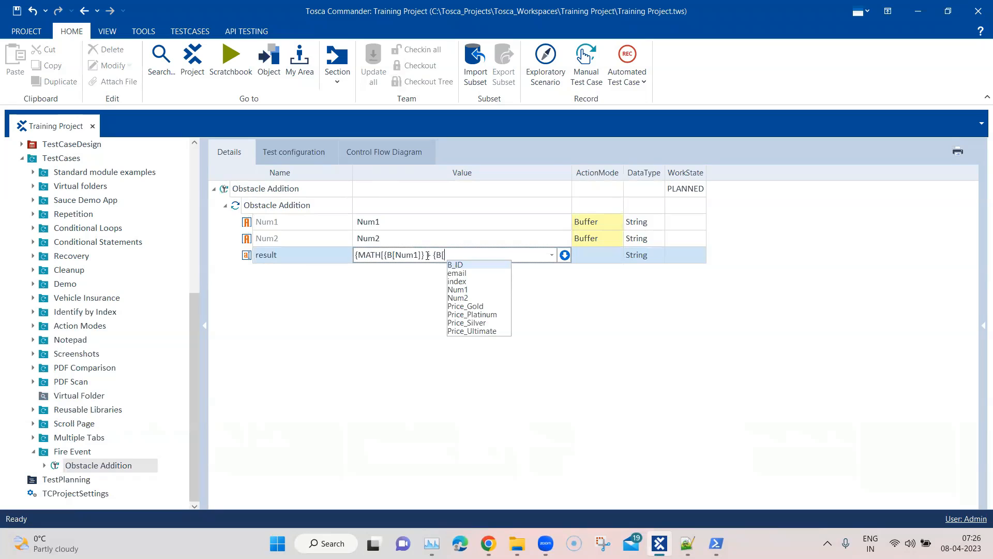
pyautogui.write('Num2]}]}')
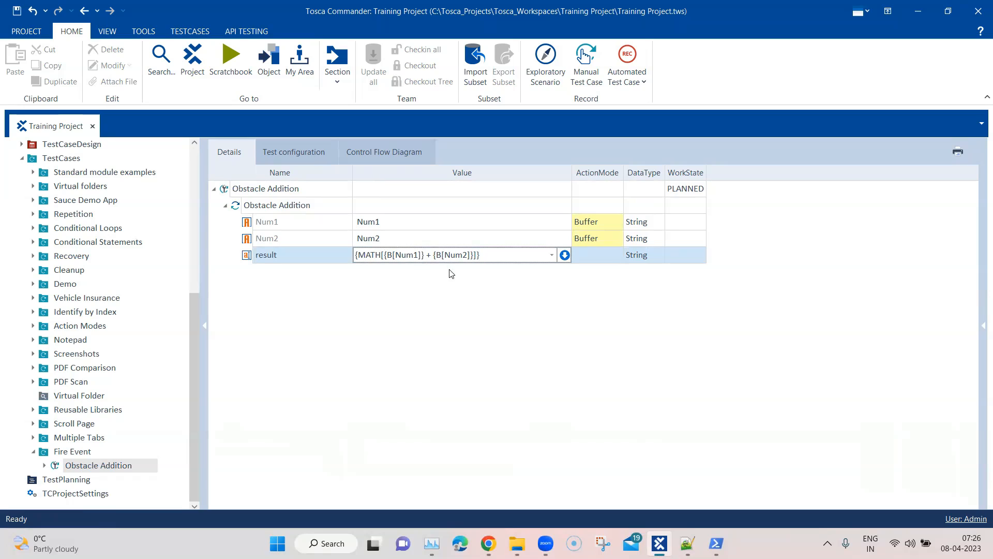
pyautogui.click(495, 304)
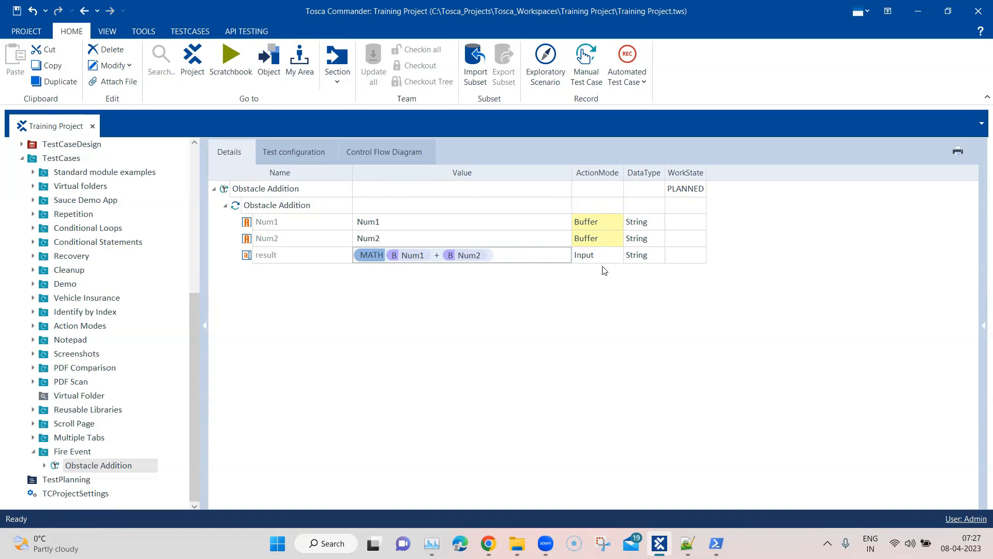
# - Run the Obstacle Addition test case in the ScratchBook, check the Sum field in the browser, and return to Tosca Commander
pyautogui.click(342, 326)
pyautogui.rightClick(246, 192)
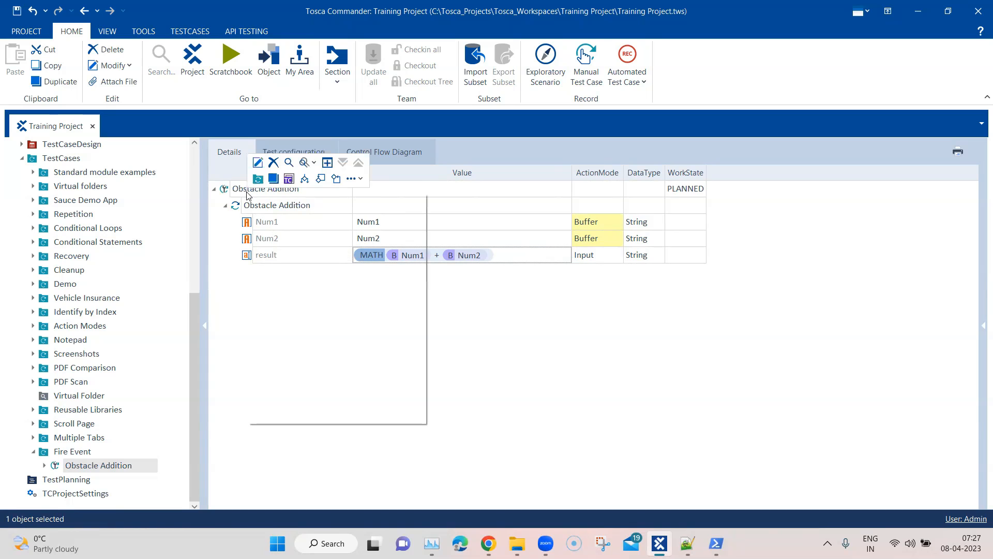
pyautogui.click(291, 247)
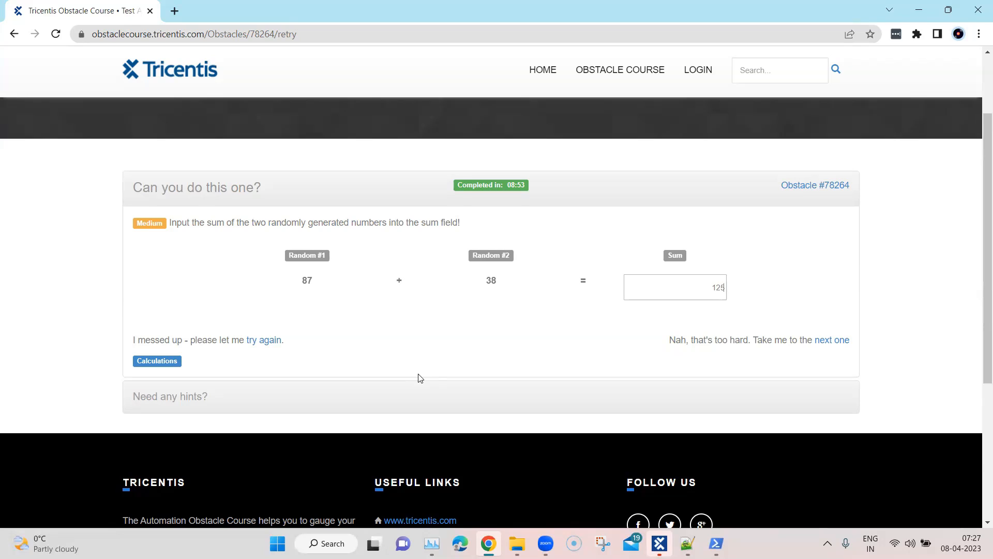
pyautogui.moveTo(683, 538)
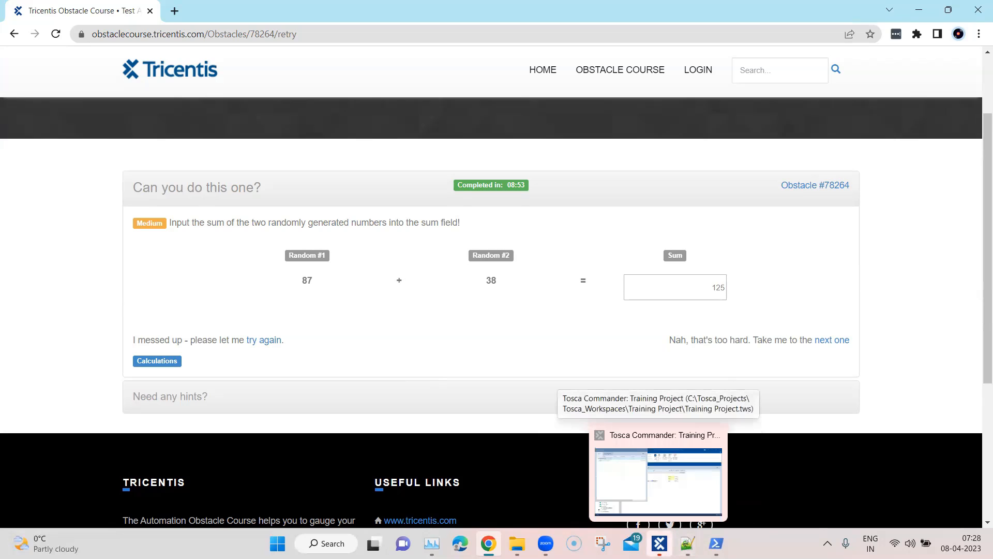
pyautogui.click(658, 481)
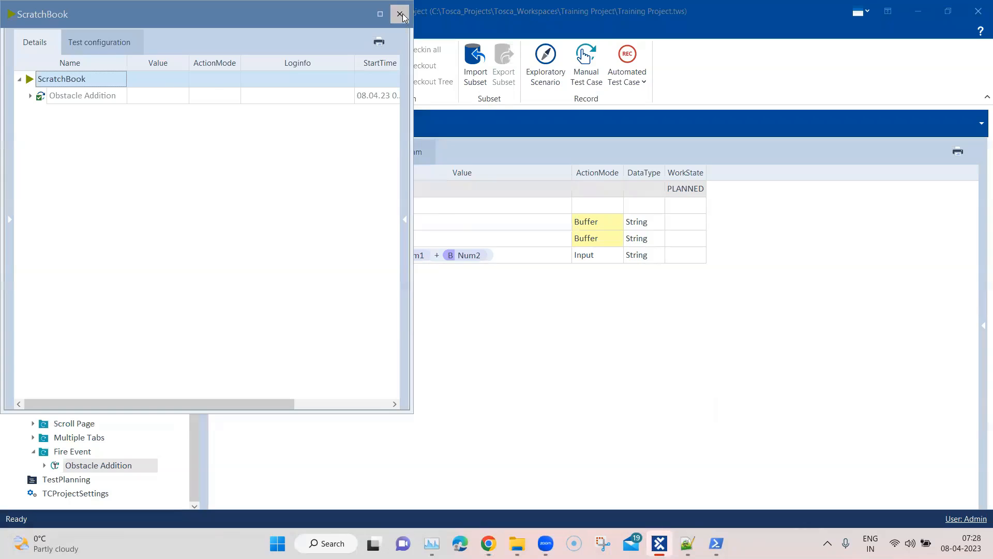
# - Open the Obstacle Addition module in the Obstacles folder and show the properties of its result attribute
pyautogui.scroll(6, 175, 279)
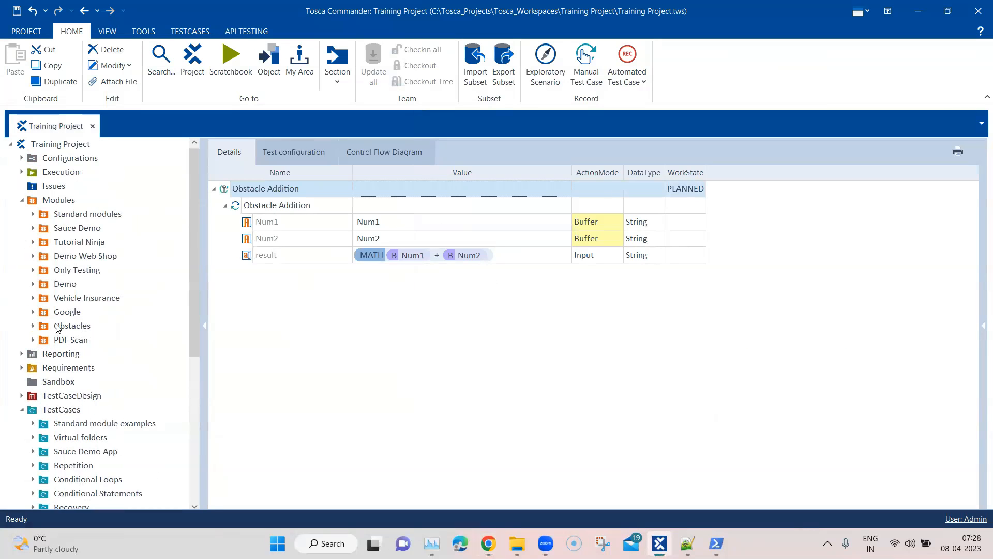
pyautogui.click(34, 326)
pyautogui.click(109, 369)
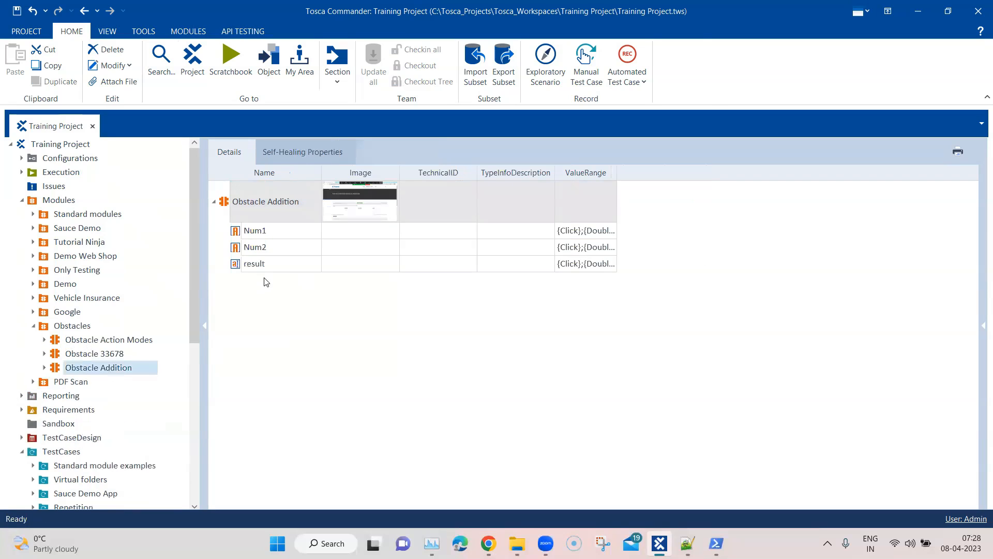
pyautogui.click(267, 265)
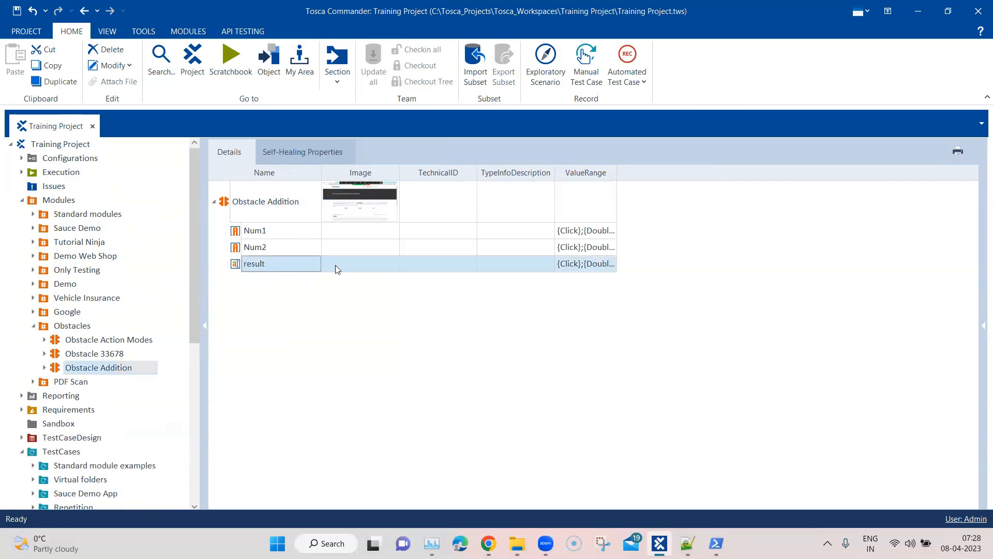
pyautogui.click(980, 330)
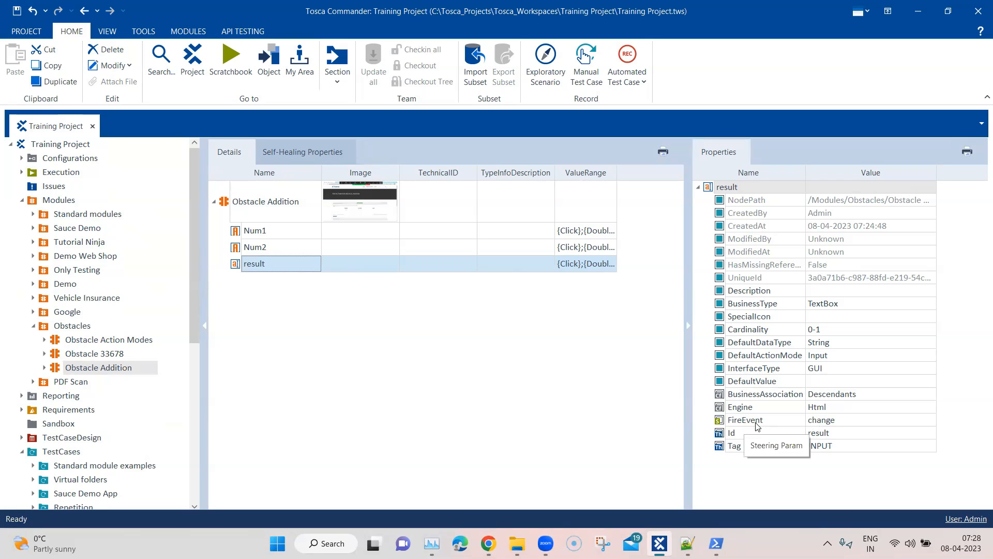
# - Set the FireEvent steering parameter of the result attribute to input
pyautogui.rightClick(737, 192)
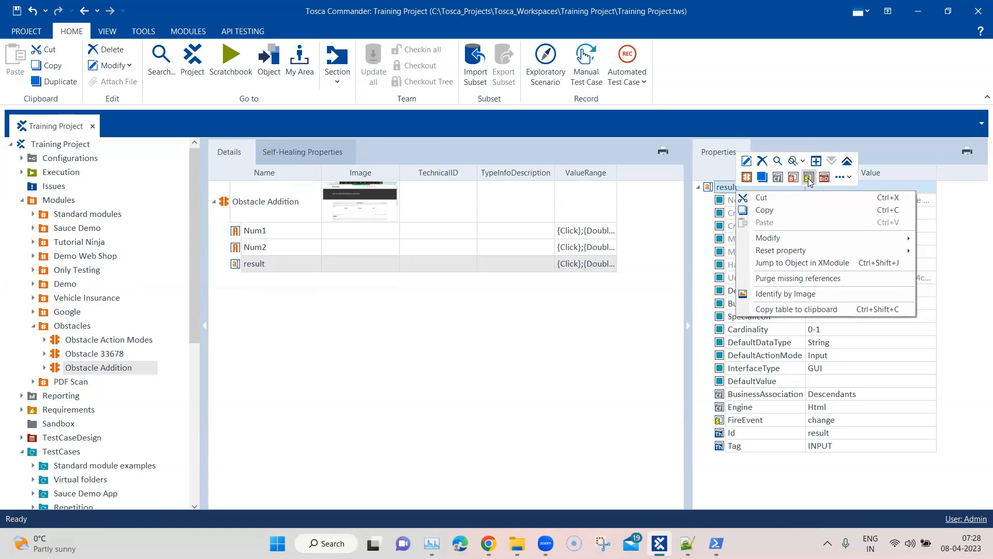
pyautogui.click(762, 423)
pyautogui.click(831, 420)
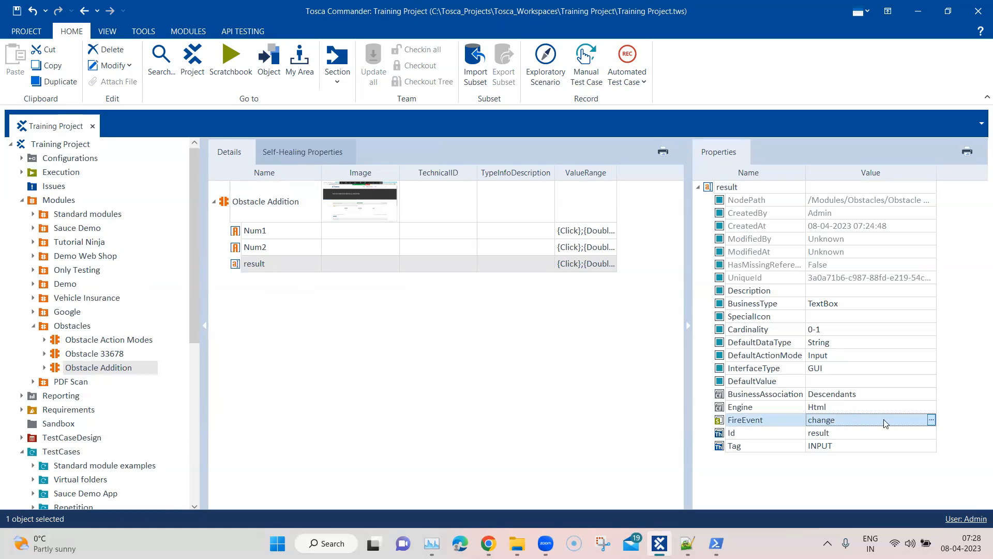
pyautogui.click(839, 420)
pyautogui.click(830, 420)
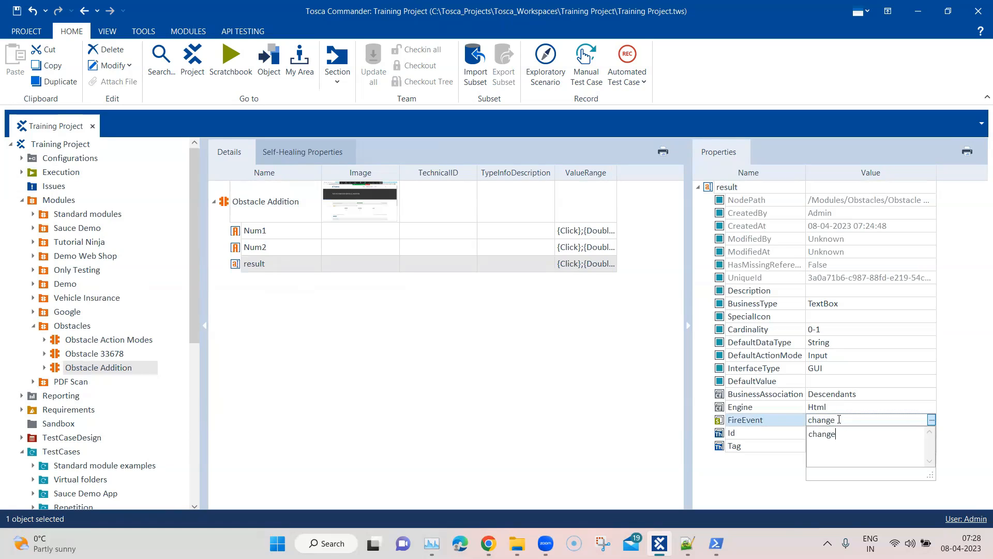
pyautogui.doubleClick(825, 434)
pyautogui.write('input')
pyautogui.click(963, 350)
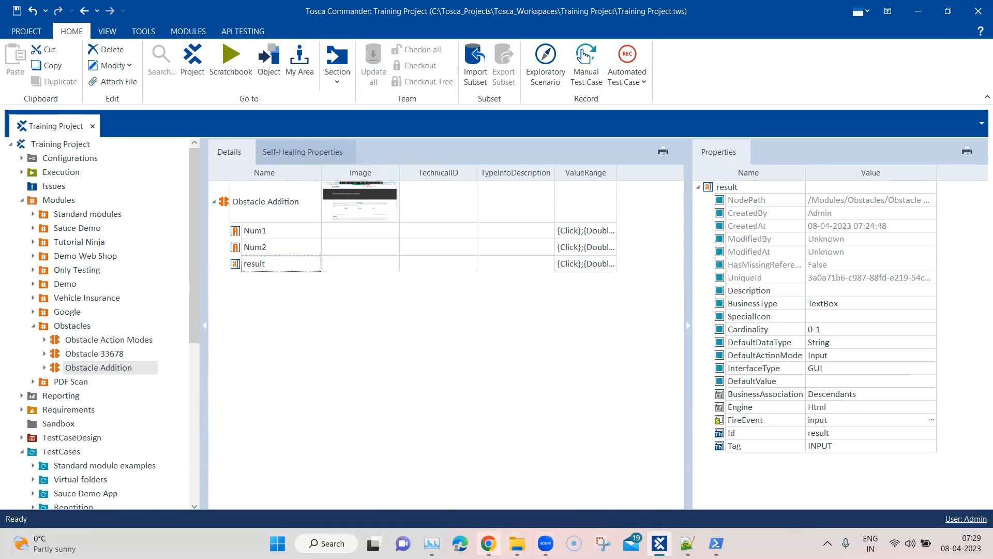
# - Switch to the obstacle page in Chrome and re-enter 125 in the Sum field
pyautogui.click(489, 543)
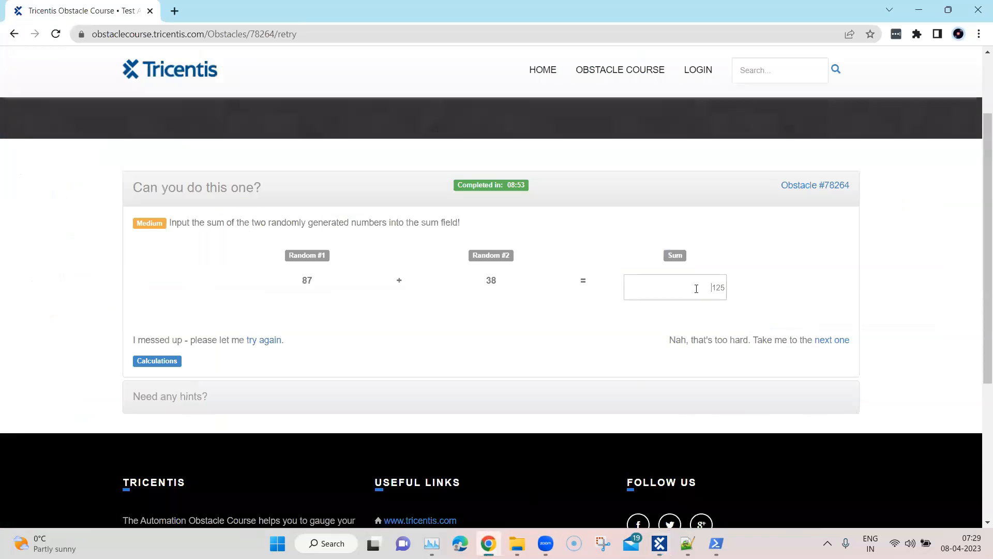
pyautogui.moveTo(696, 289); pyautogui.dragTo(760, 290)
pyautogui.write('125')
pyautogui.doubleClick(716, 288)
pyautogui.write('125')
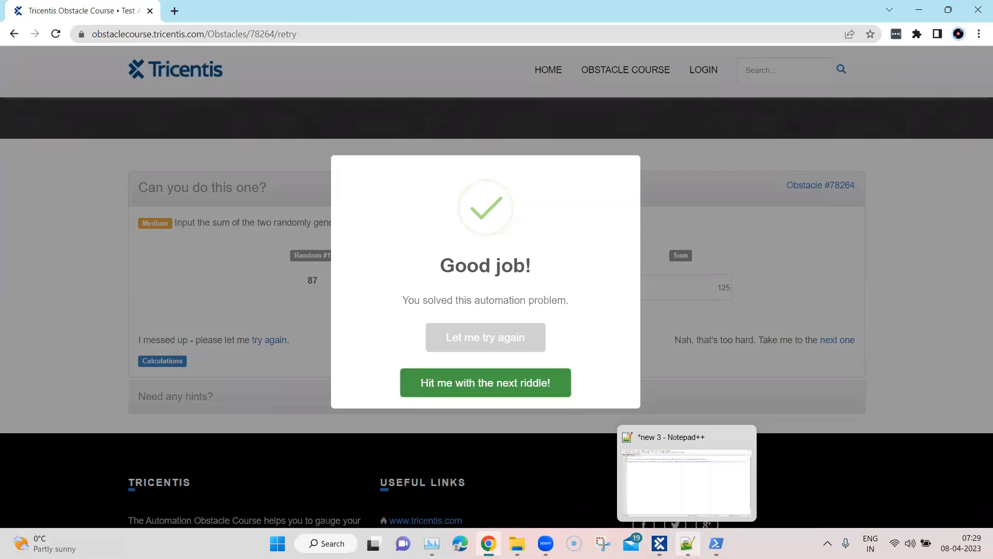
# - Return to Tosca Commander, rescan the Obstacle Addition module, and move the Rescan window clear of the page's dialog
pyautogui.click(659, 544)
pyautogui.rightClick(280, 205)
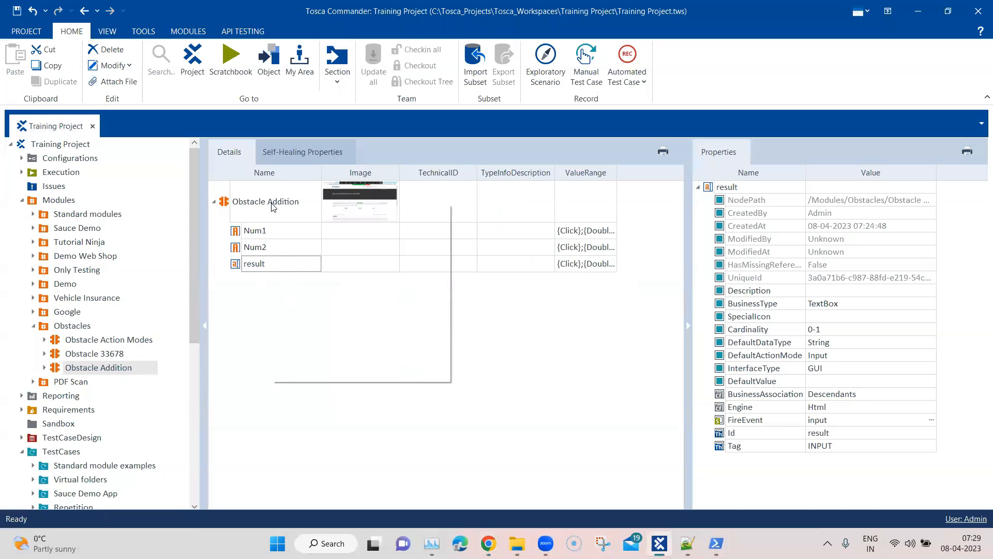
pyautogui.click(310, 237)
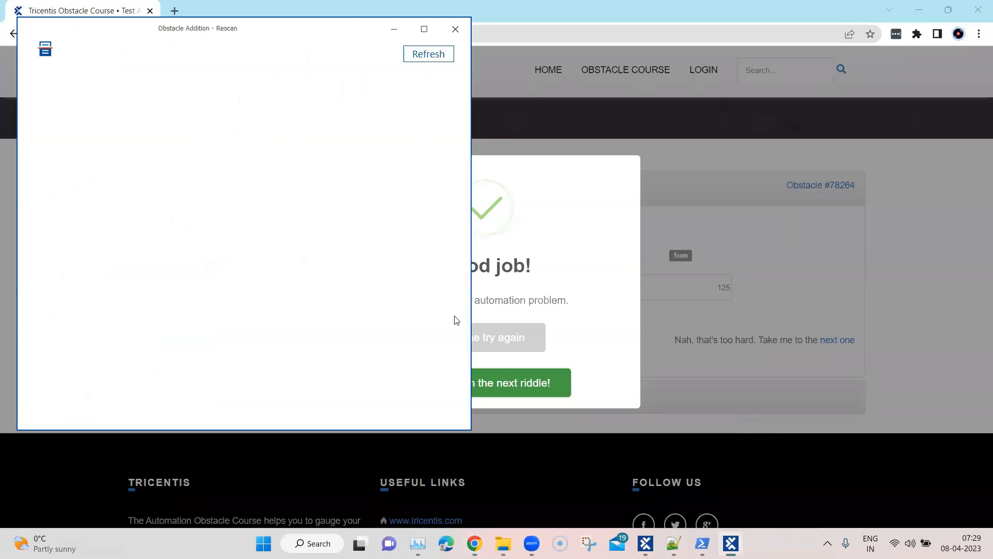
pyautogui.moveTo(146, 30); pyautogui.dragTo(593, 68)
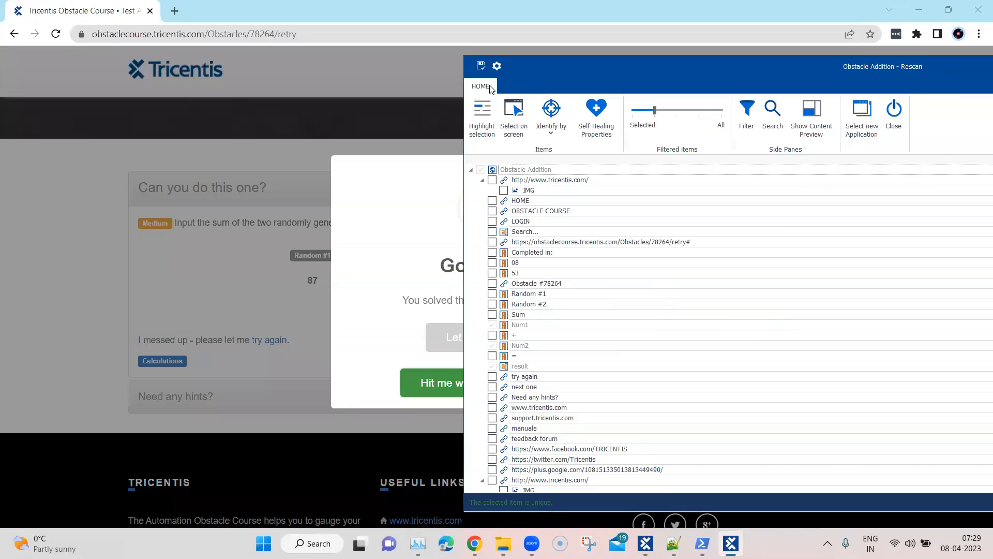
pyautogui.moveTo(657, 68); pyautogui.dragTo(806, 86)
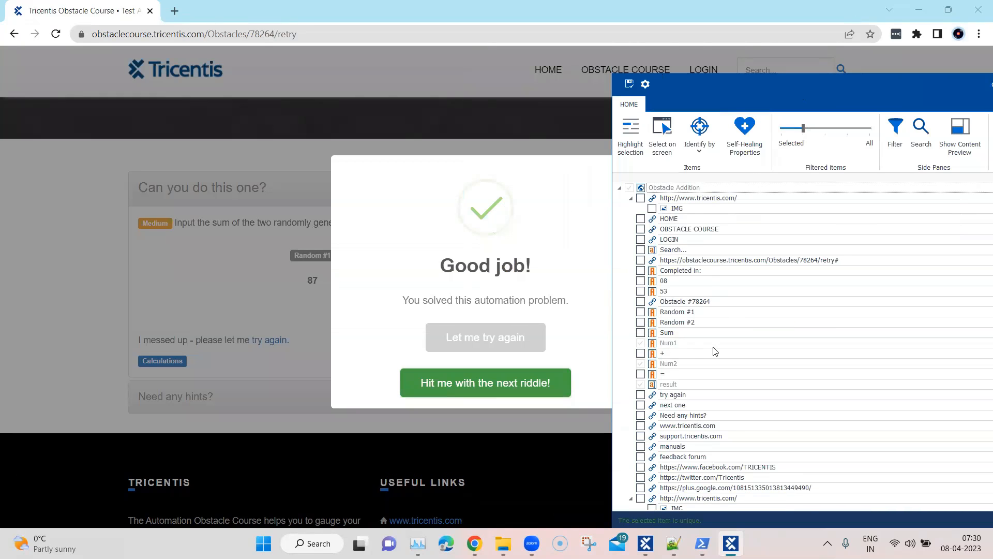
# - Add the "Hit me with the next riddle!" button to the rescanned module, save it and close the scan
pyautogui.scroll(-1, 714, 351)
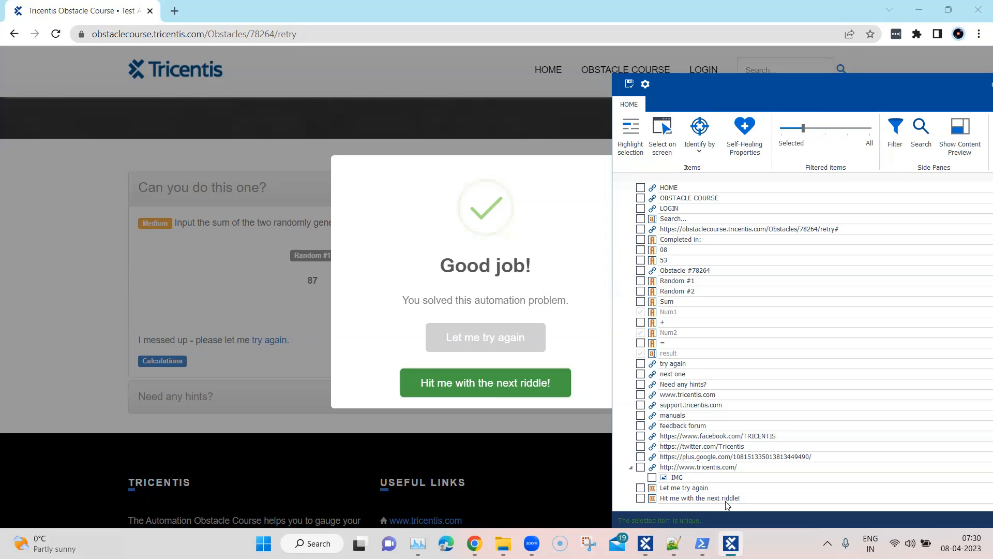
pyautogui.click(640, 498)
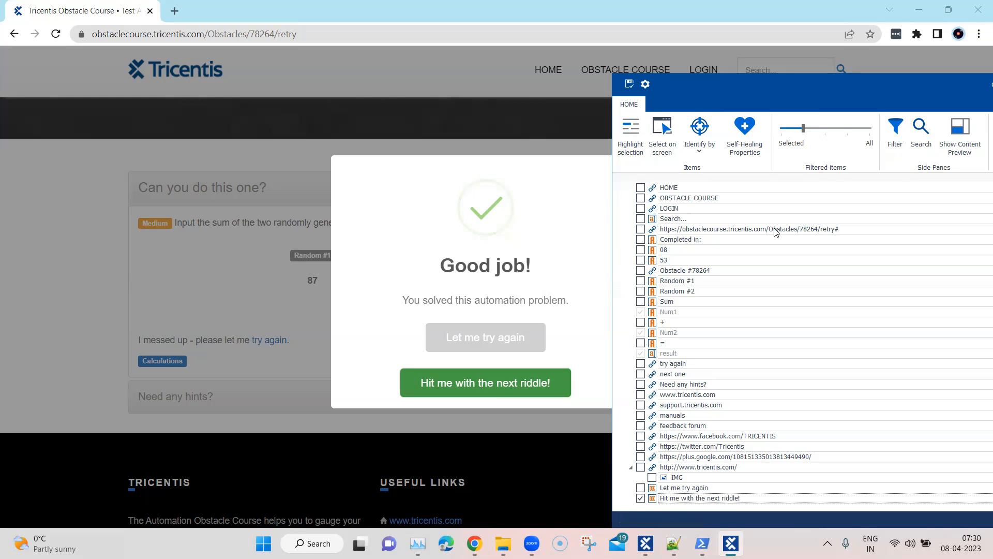
pyautogui.doubleClick(878, 86)
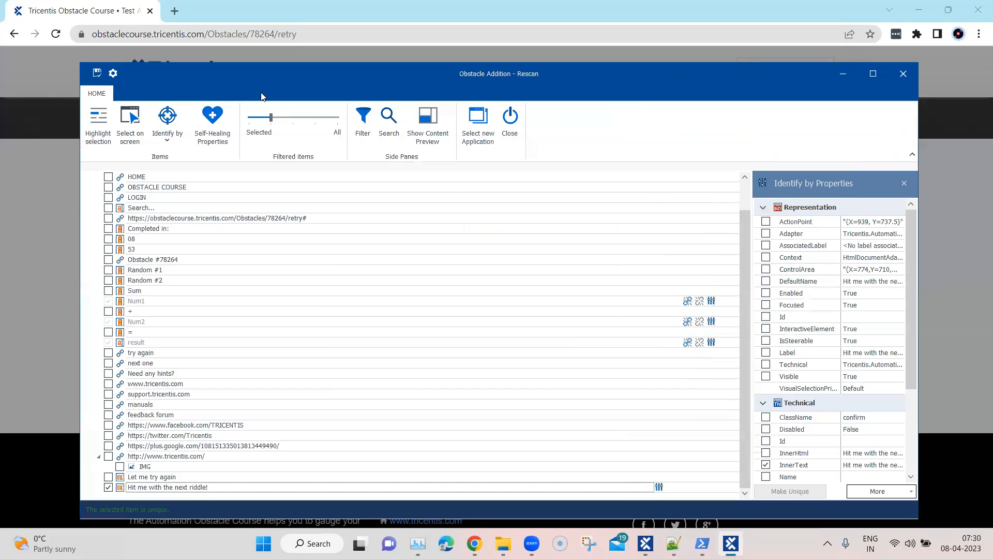
pyautogui.click(97, 73)
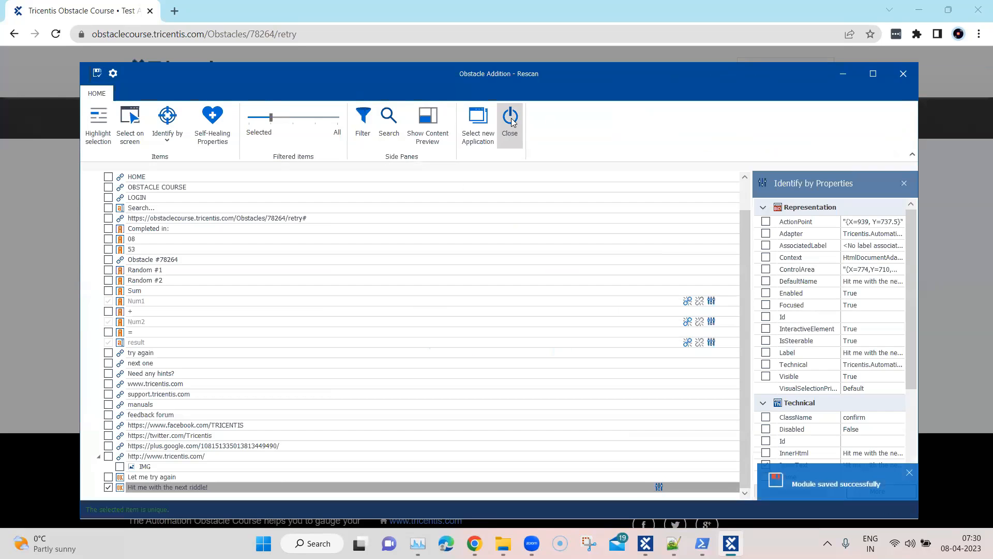
pyautogui.click(510, 124)
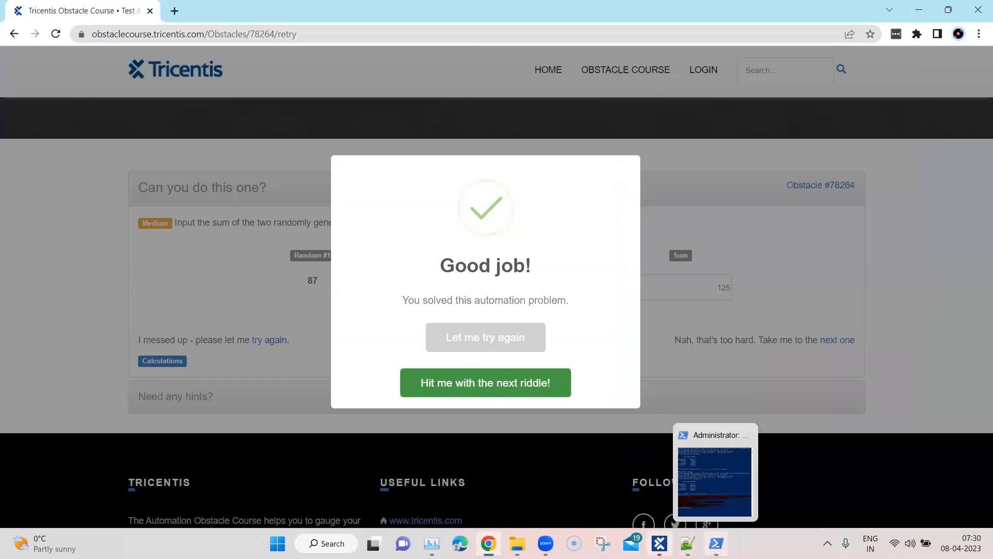
# - Switch to Tosca Commander, open the Obstacle Addition test case under Fire Event, and set the next-riddle button's action mode to Verify
pyautogui.moveTo(658, 543)
pyautogui.click(658, 481)
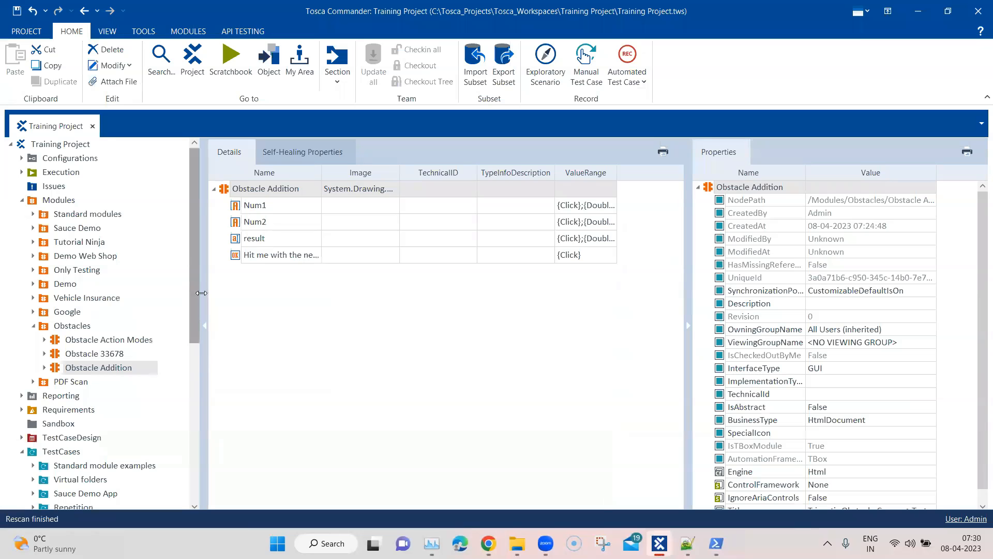
pyautogui.scroll(-2, 187, 433)
pyautogui.click(120, 463)
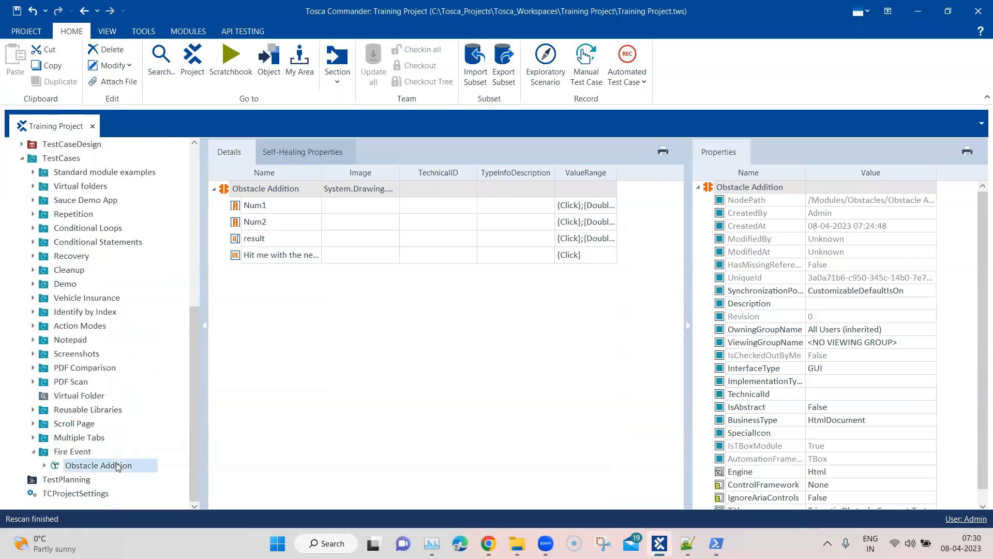
pyautogui.click(393, 286)
pyautogui.click(598, 278)
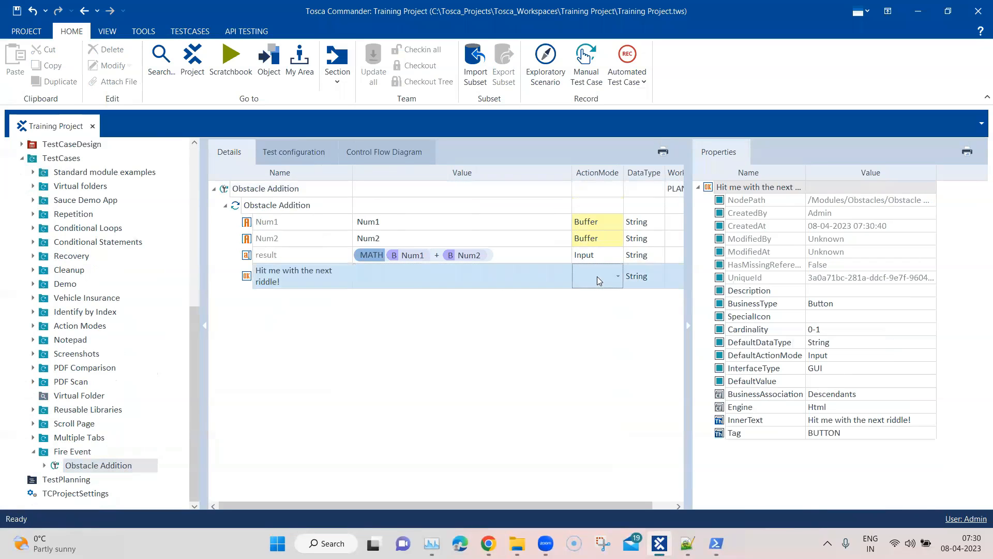
pyautogui.click(616, 278)
pyautogui.click(600, 310)
pyautogui.click(688, 325)
# - Set the verification value of the "Hit me with the next riddle!" button to Exists == True
pyautogui.click(509, 280)
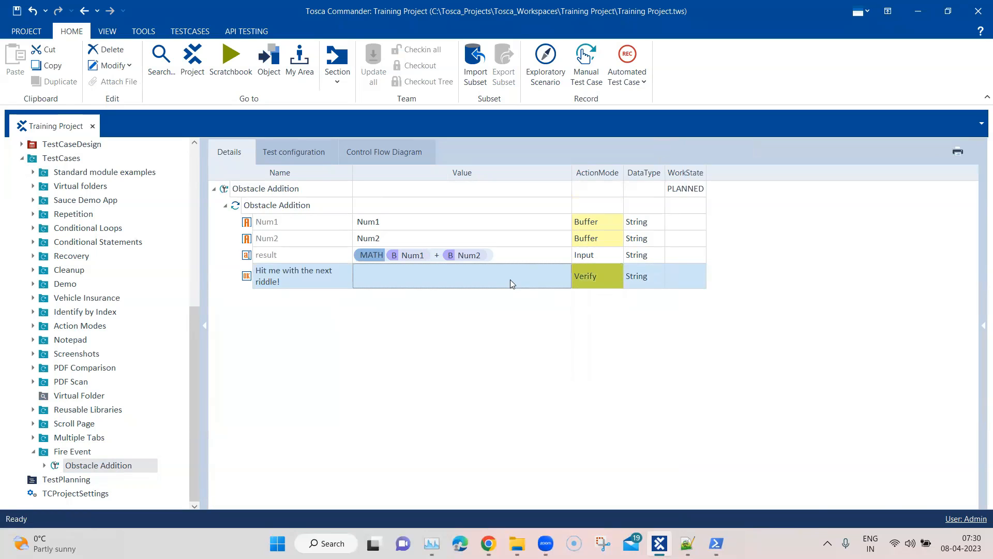
pyautogui.click(565, 277)
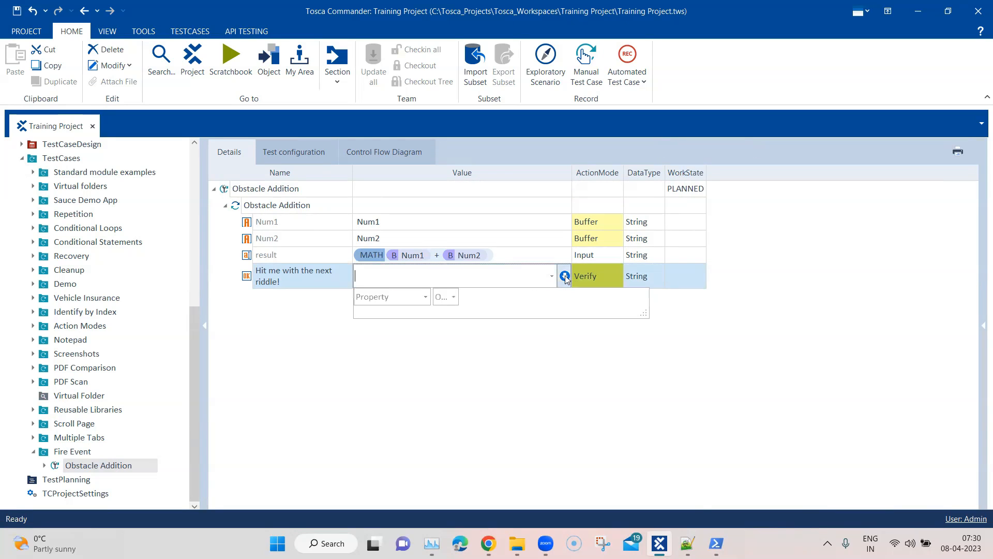
pyautogui.click(553, 277)
pyautogui.click(564, 276)
pyautogui.click(425, 297)
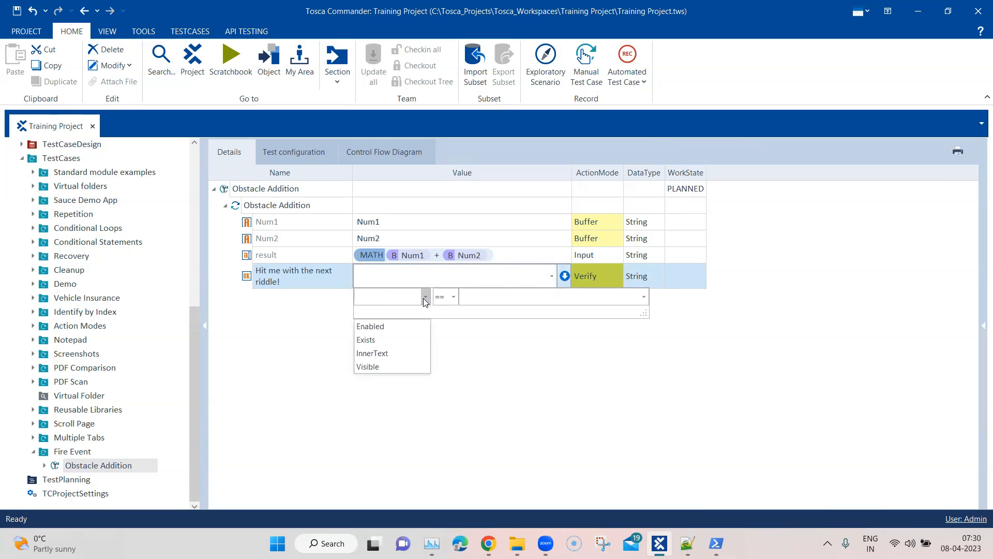
pyautogui.click(414, 340)
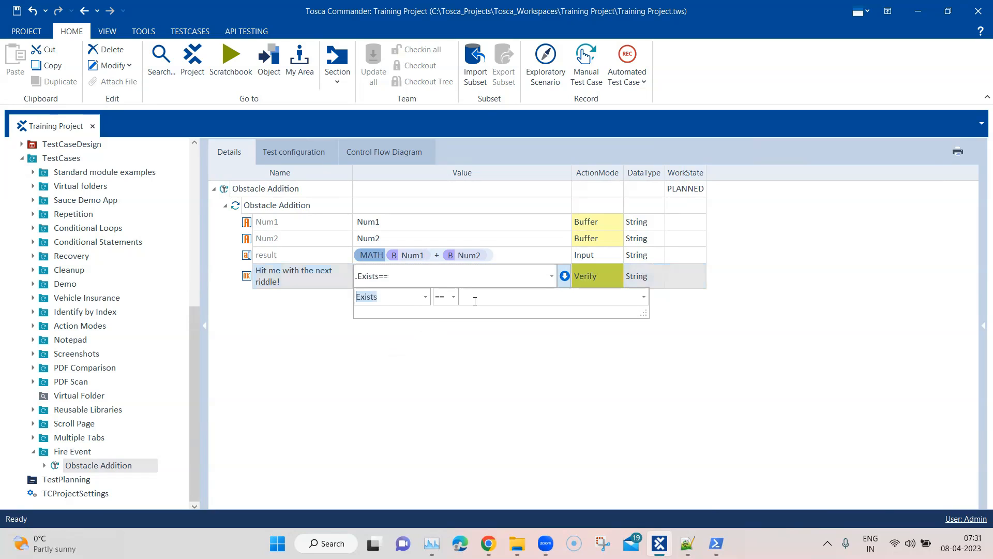
pyautogui.write('True')
pyautogui.click(476, 391)
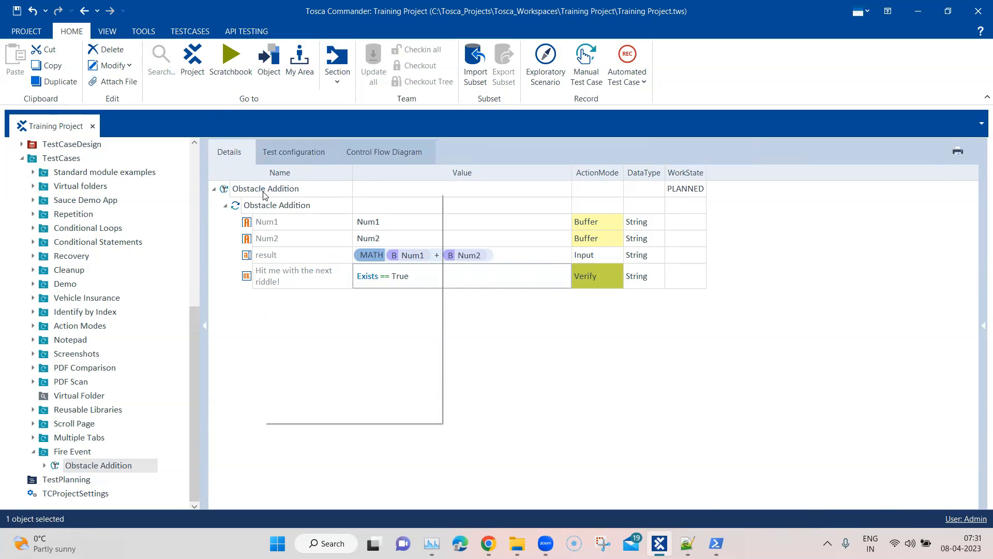
# - Run the Obstacle Addition test case in the ScratchBook and reload the obstacle page in Chrome during execution
pyautogui.click(334, 247)
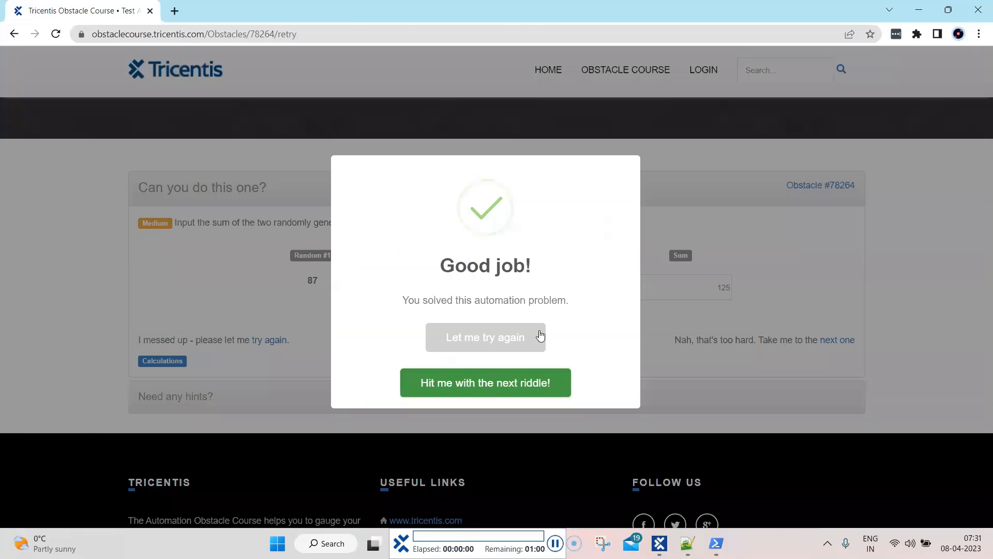
pyautogui.click(160, 36)
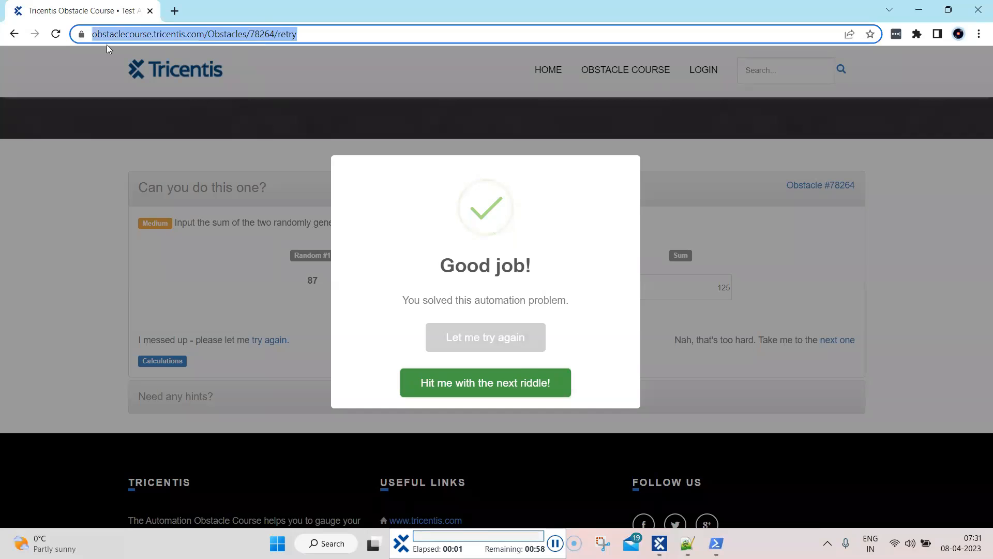
pyautogui.click(61, 35)
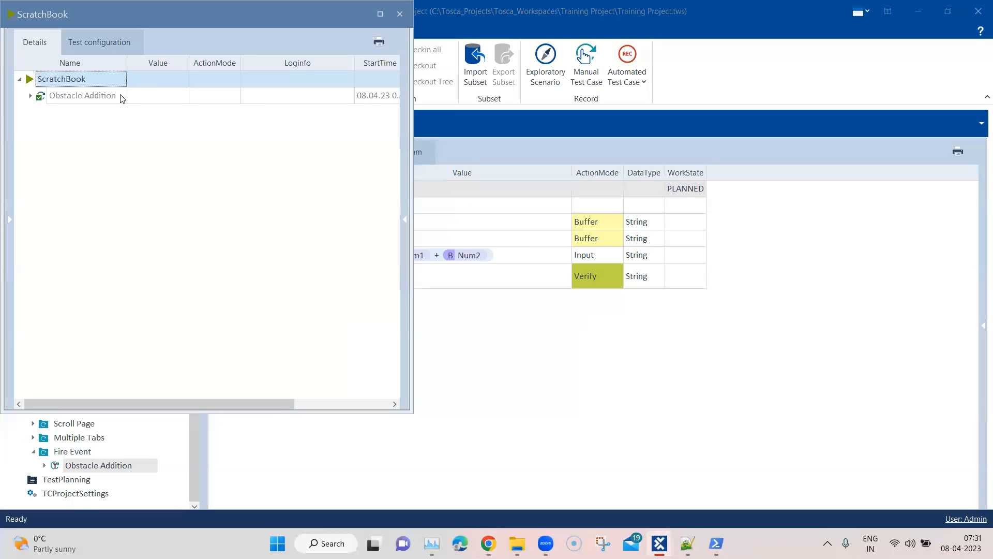
# - Expand the Obstacle Addition run in the ScratchBook, widen the window to inspect the log of each test step value, and close it
pyautogui.click(30, 96)
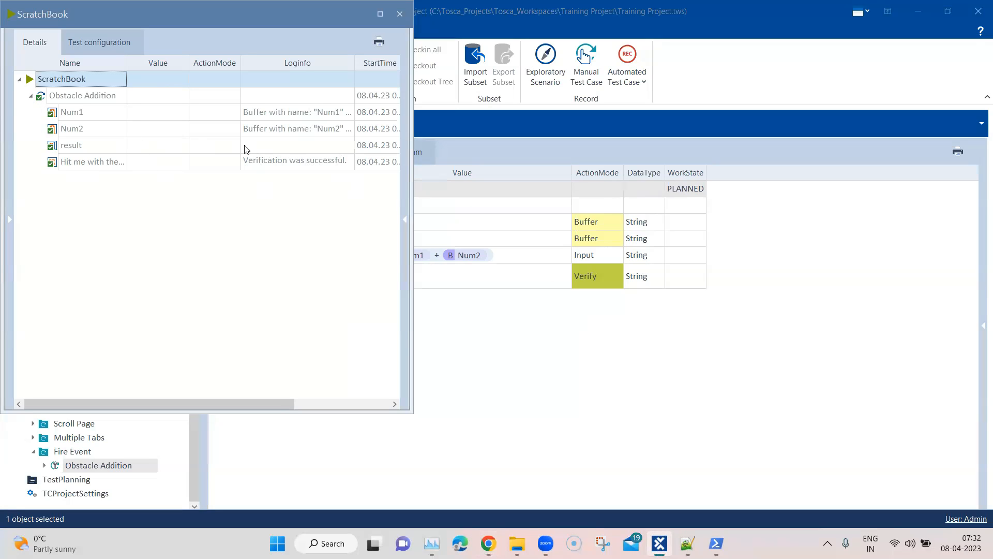
pyautogui.moveTo(412, 412); pyautogui.dragTo(561, 423)
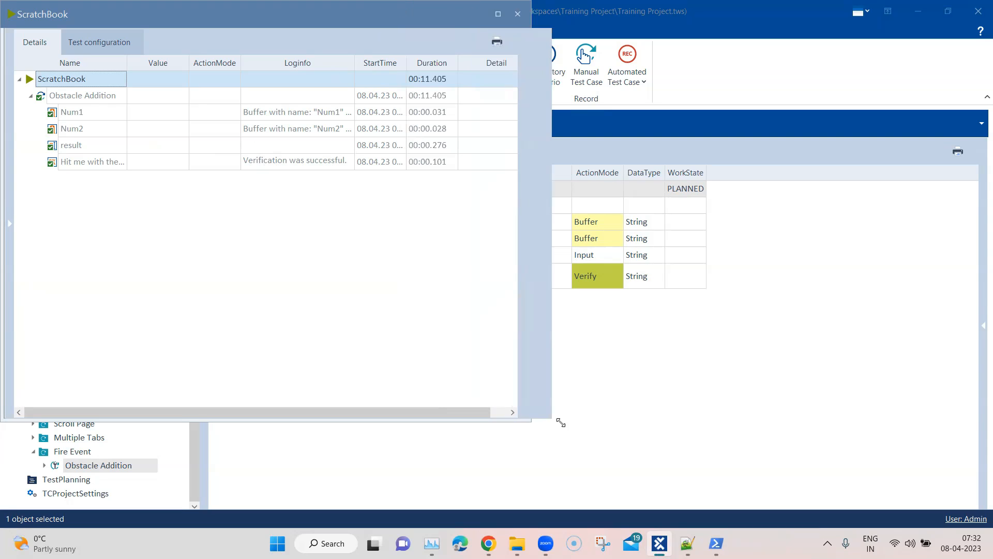
pyautogui.click(846, 295)
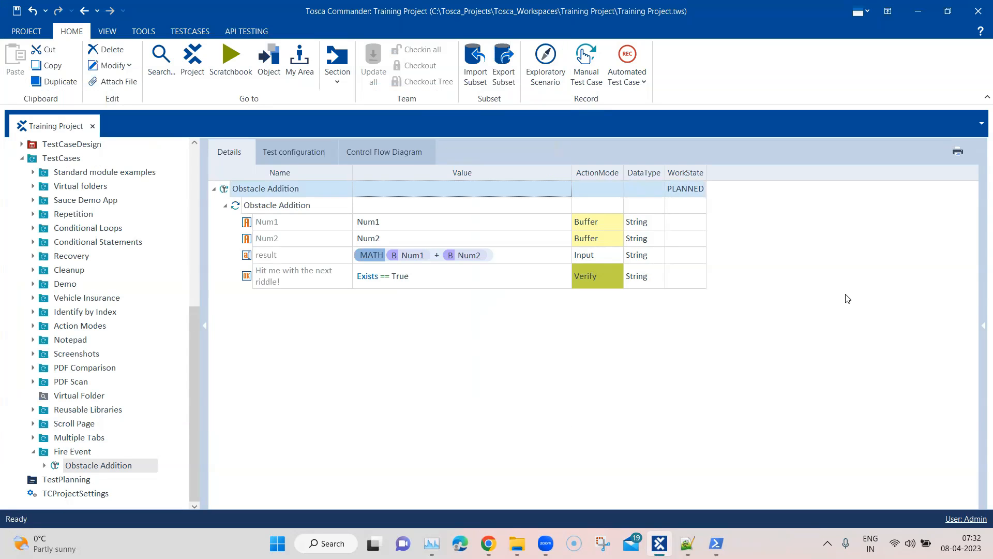